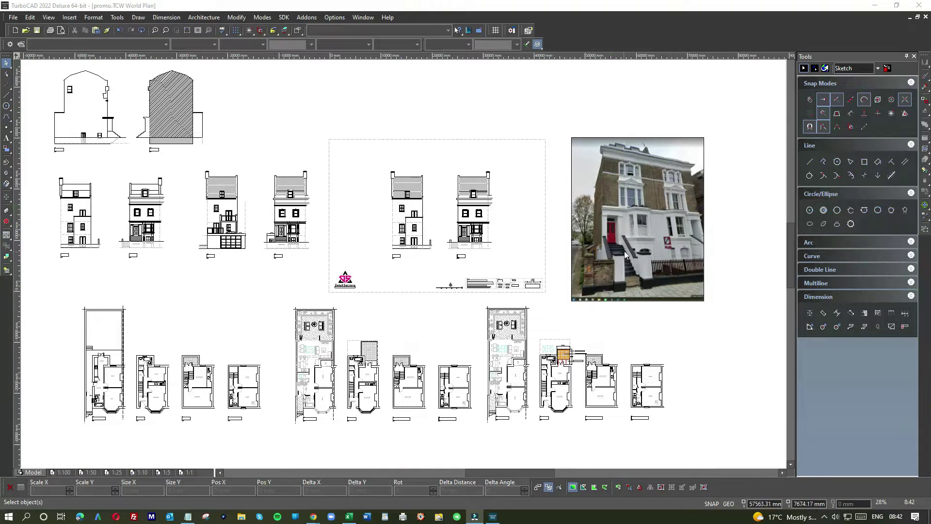
Zoom and pan the drawing to bring all the floor plans and elevations into view.
scroll(624, 251, up, 2)
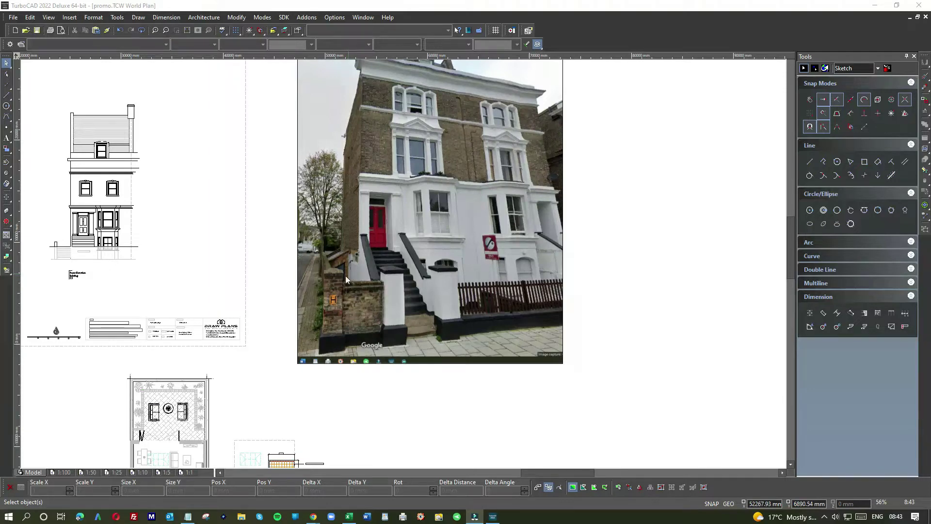
scroll(246, 314, down, 2)
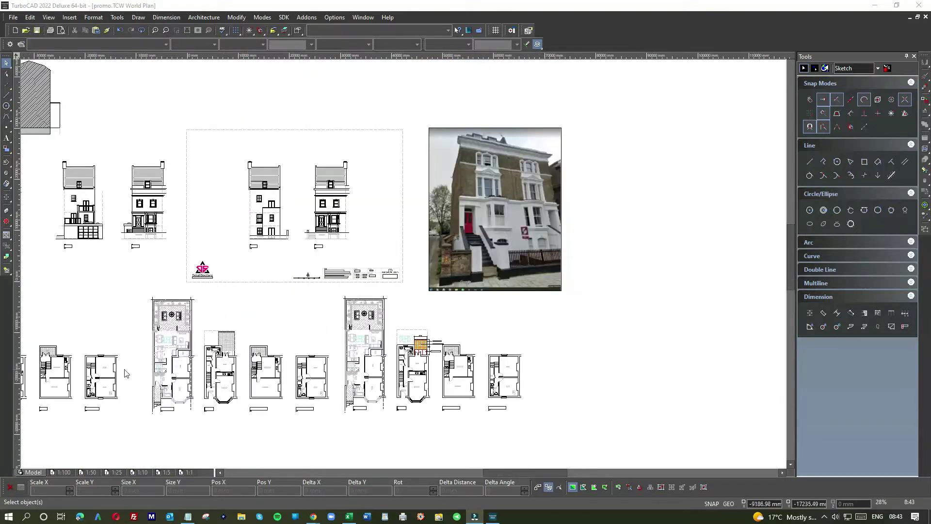
scroll(394, 272, down, 1)
scroll(403, 266, up, 1)
scroll(403, 265, up, 4)
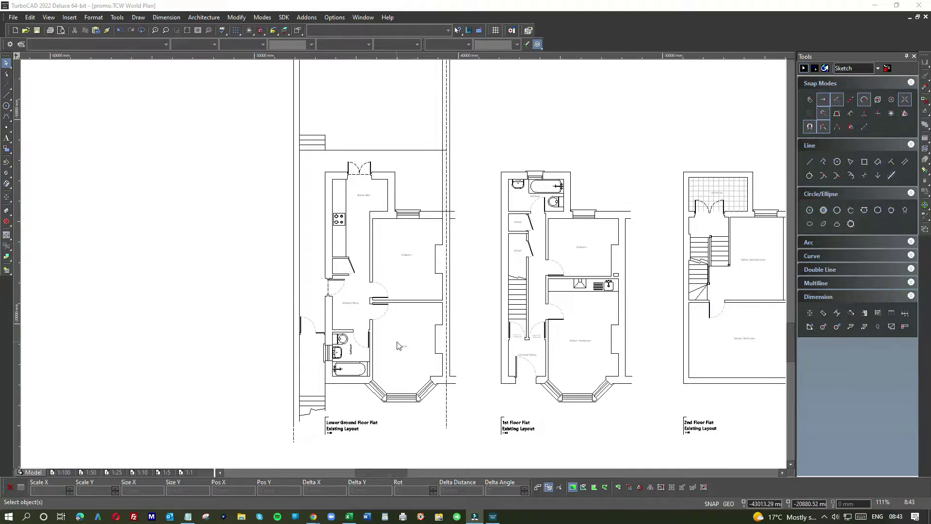
scroll(402, 347, up, 2)
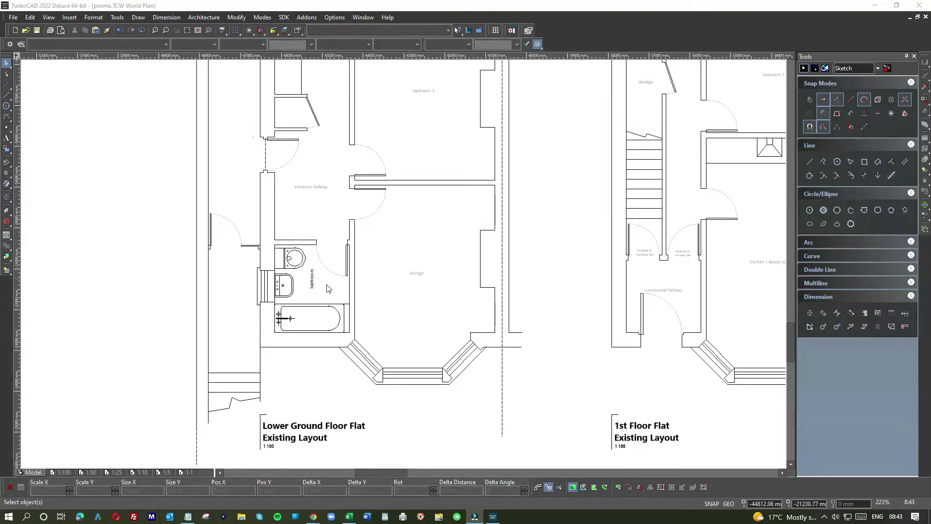
scroll(403, 267, down, 2)
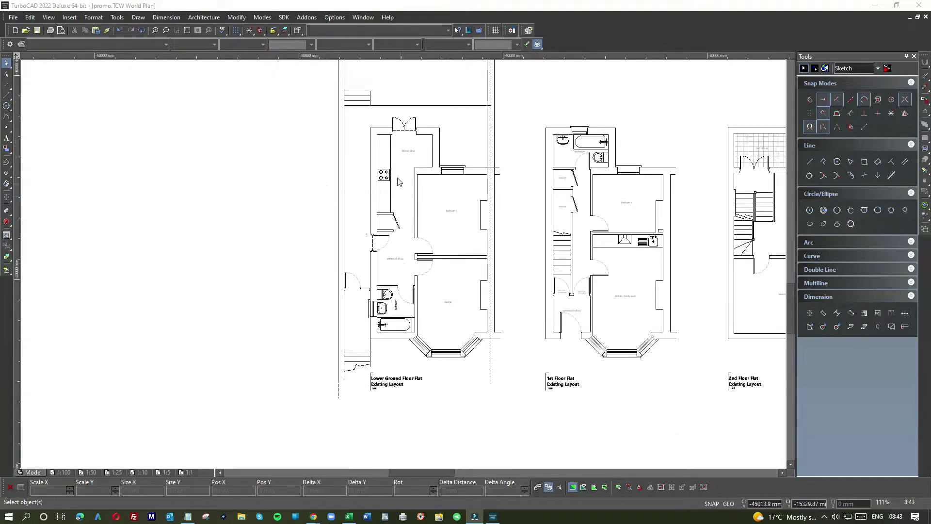
scroll(405, 268, up, 2)
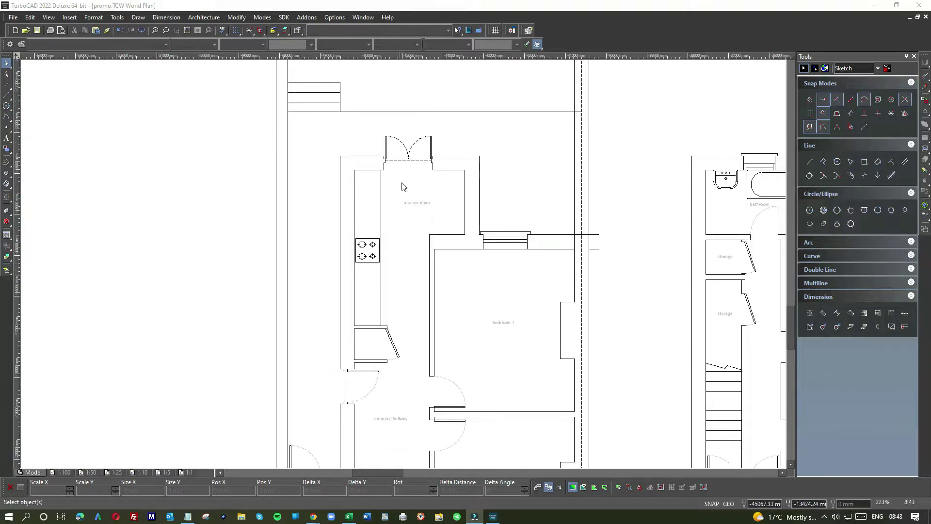
scroll(404, 268, down, 2)
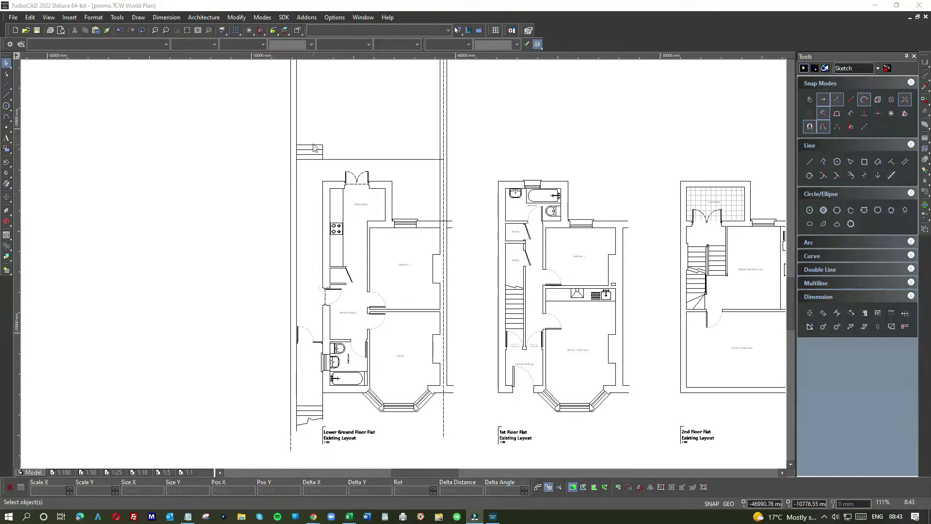
scroll(365, 144, down, 3)
middle_drag(366, 144, 405, 267)
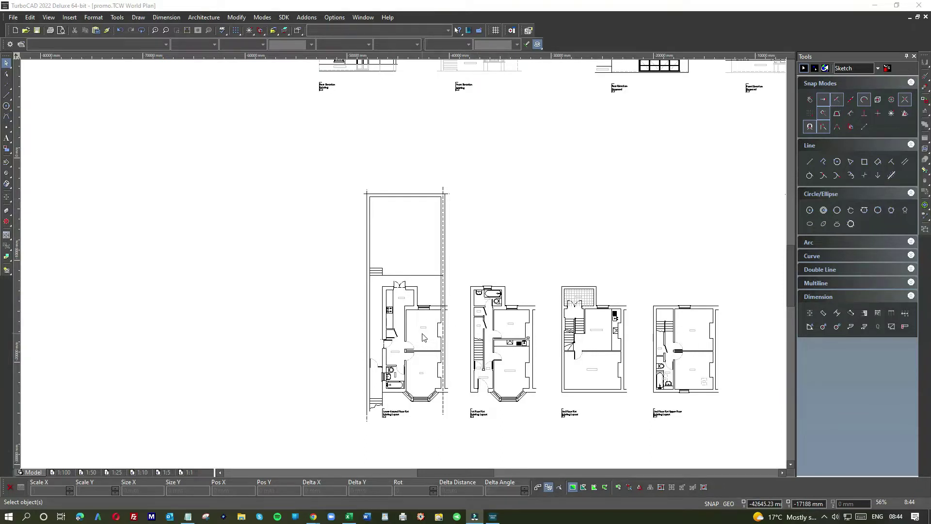
scroll(423, 337, down, 2)
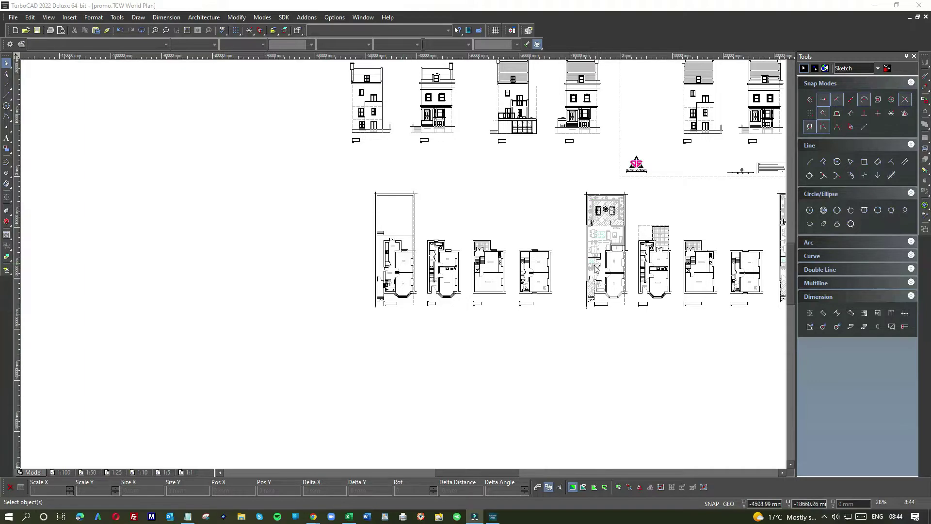
scroll(603, 257, up, 4)
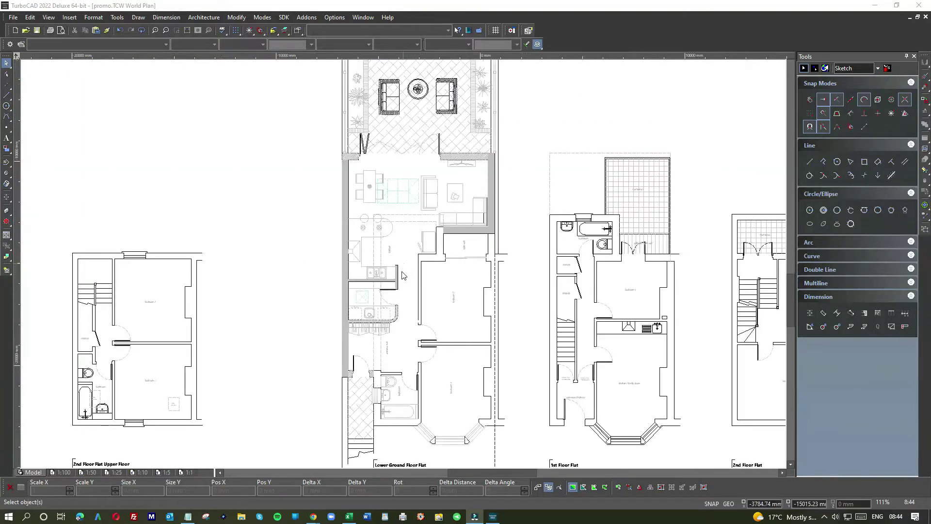
scroll(422, 269, up, 4)
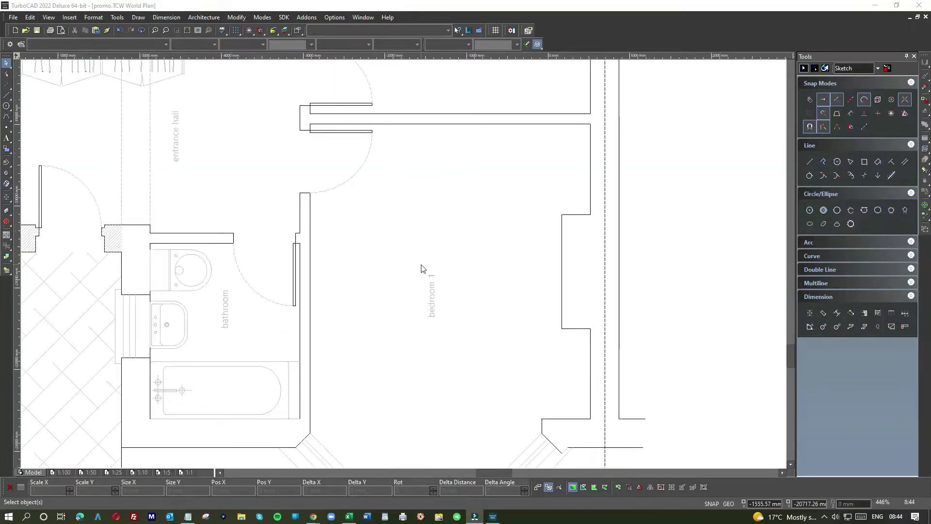
scroll(422, 268, down, 2)
scroll(403, 194, down, 2)
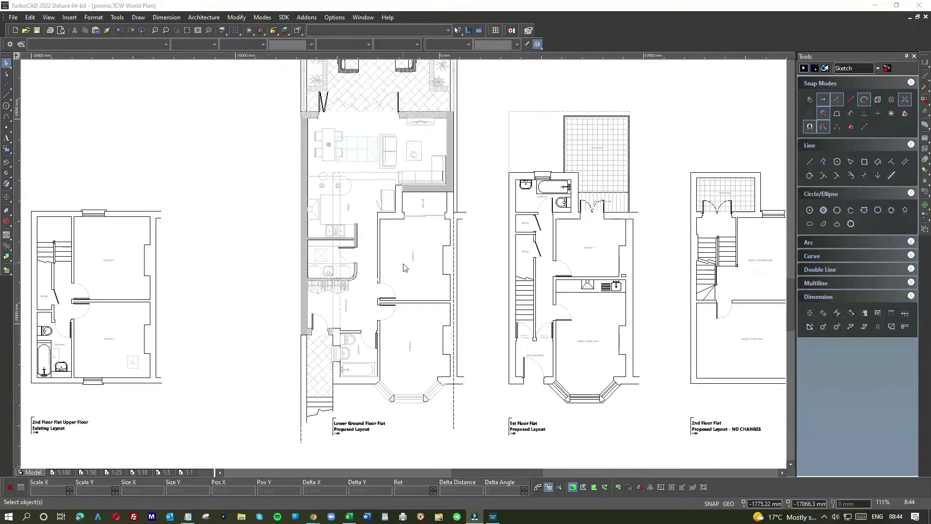
scroll(419, 210, up, 2)
scroll(406, 267, up, 1)
scroll(406, 268, down, 4)
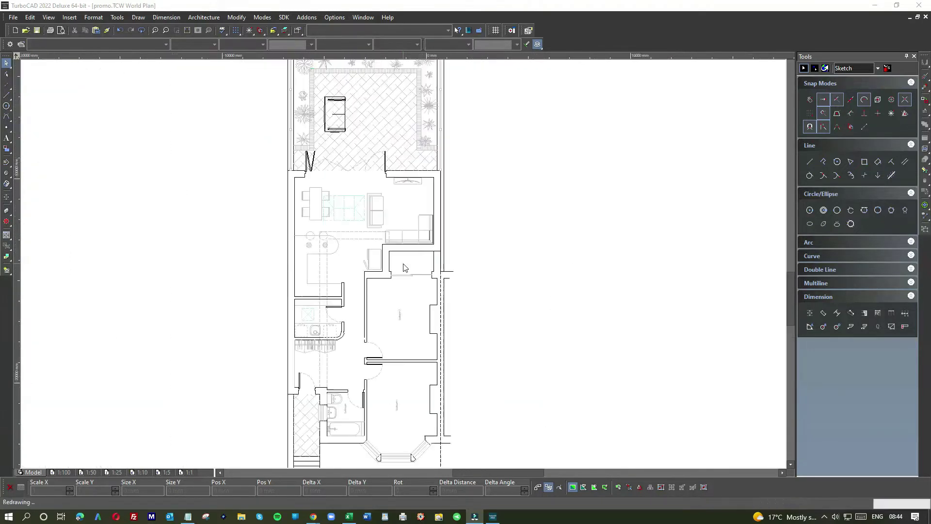
scroll(405, 267, down, 2)
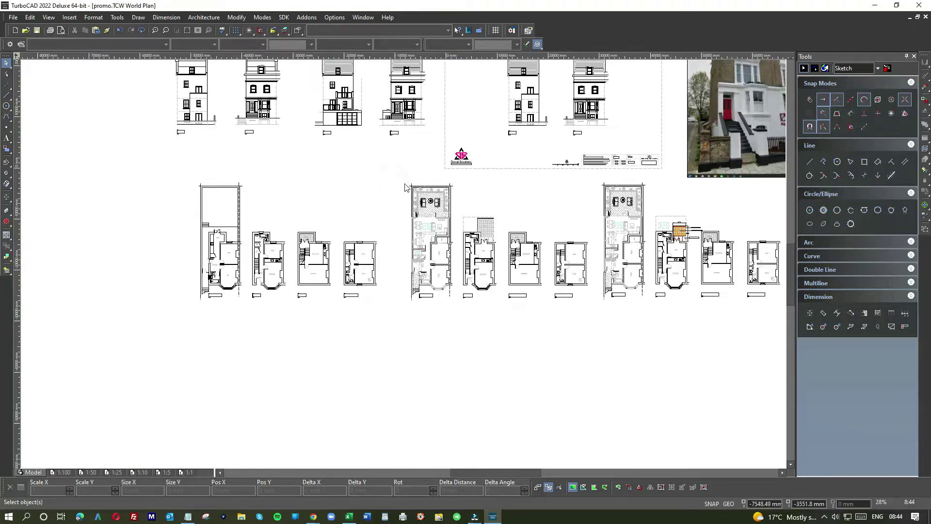
Copy the proposed lower ground floor plan and paste the copy below the plan row.
drag(398, 178, 461, 322)
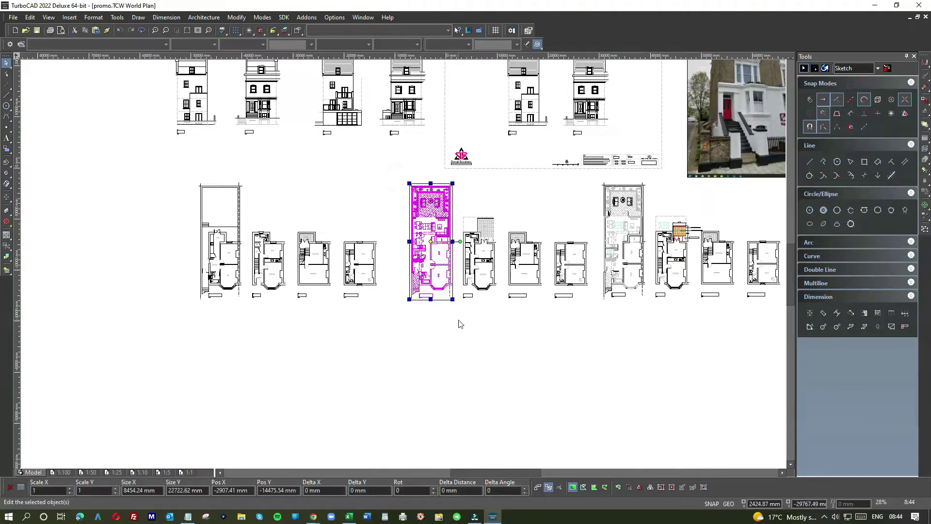
key(ctrl+c)
scroll(394, 256, down, 3)
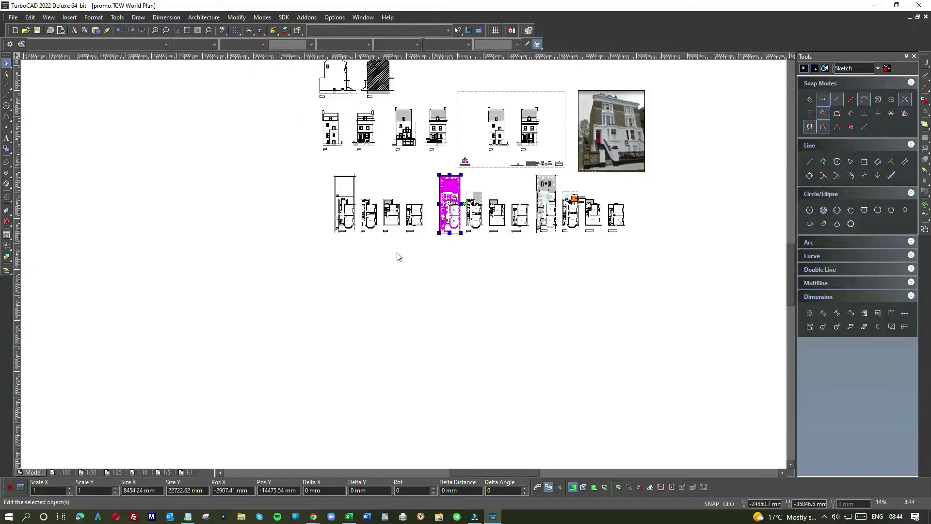
click(361, 271)
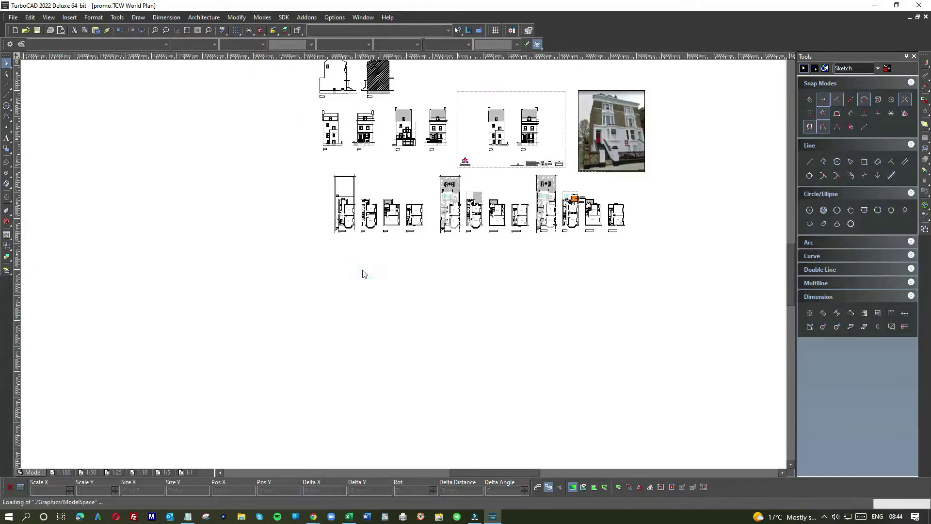
click(391, 233)
Move the existing lower ground floor plan down and place the pasted copy right beside it.
drag(328, 174, 358, 243)
drag(346, 193, 359, 267)
drag(383, 237, 422, 307)
drag(401, 266, 383, 294)
scroll(363, 322, up, 2)
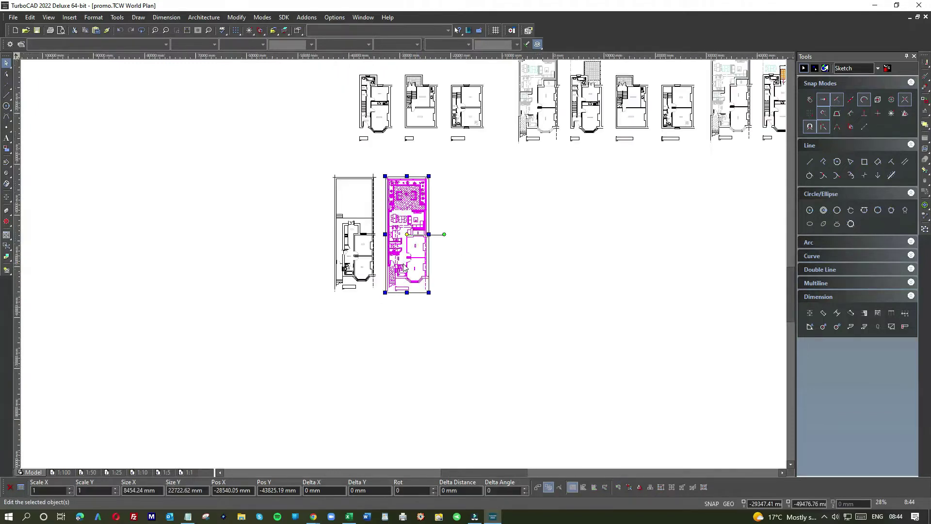
click(486, 267)
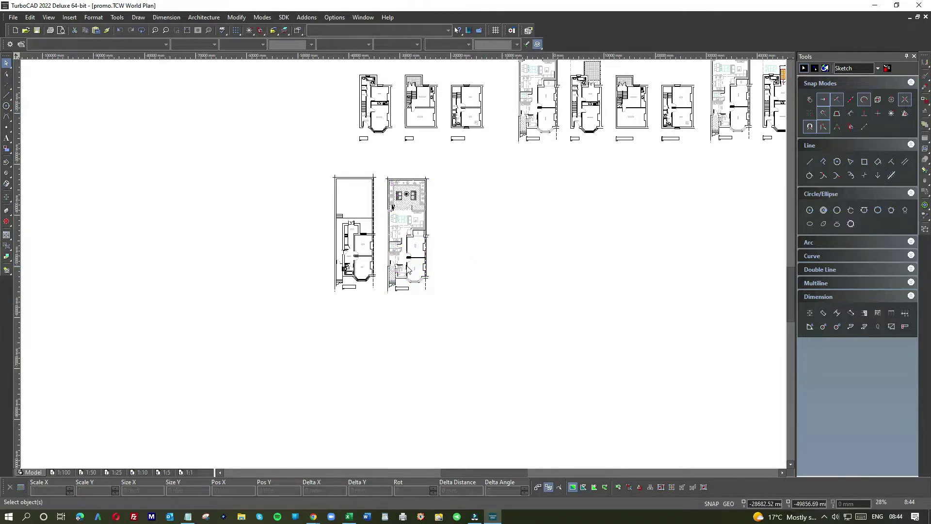
scroll(411, 261, up, 1)
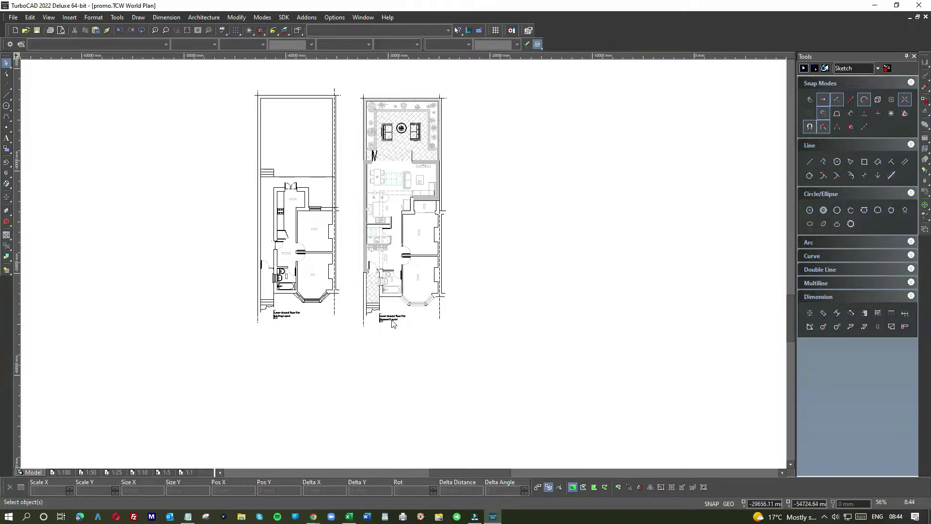
scroll(388, 338, up, 2)
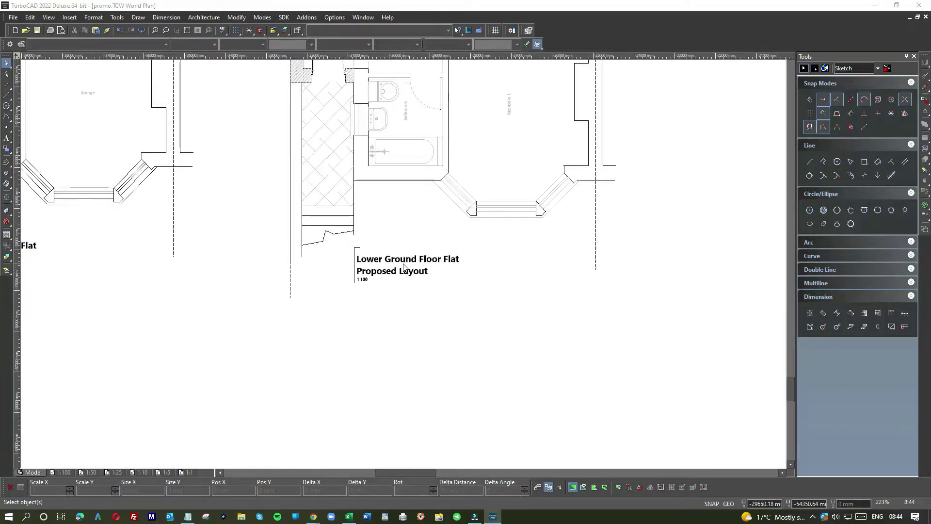
scroll(404, 267, down, 1)
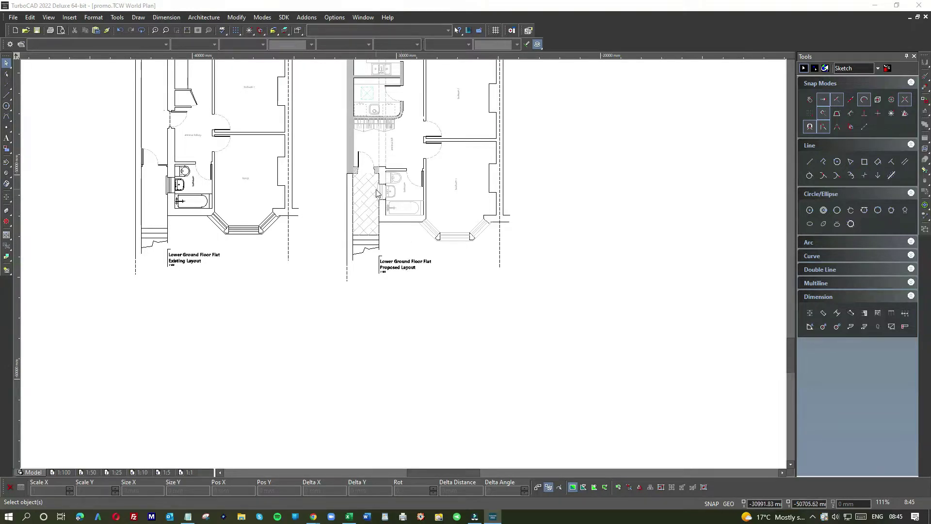
scroll(407, 268, down, 1)
scroll(409, 250, up, 1)
scroll(406, 267, up, 1)
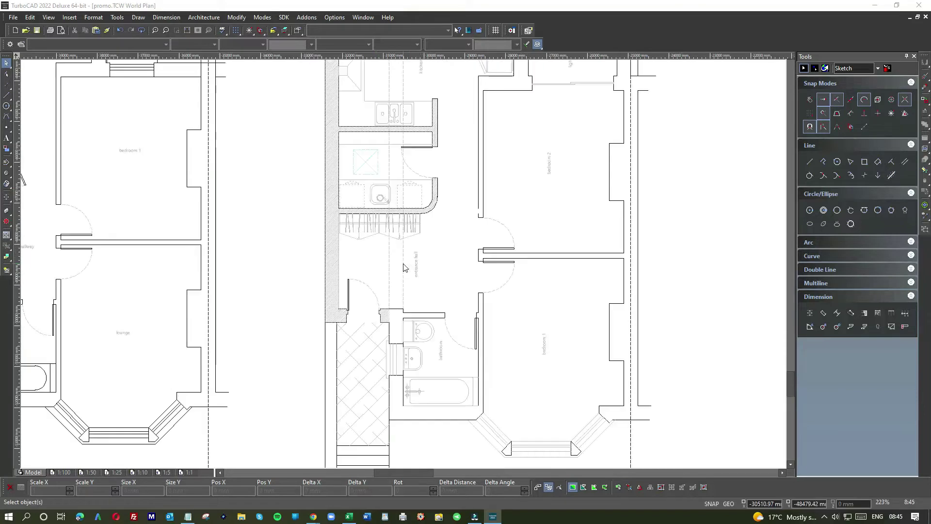
scroll(405, 268, down, 1)
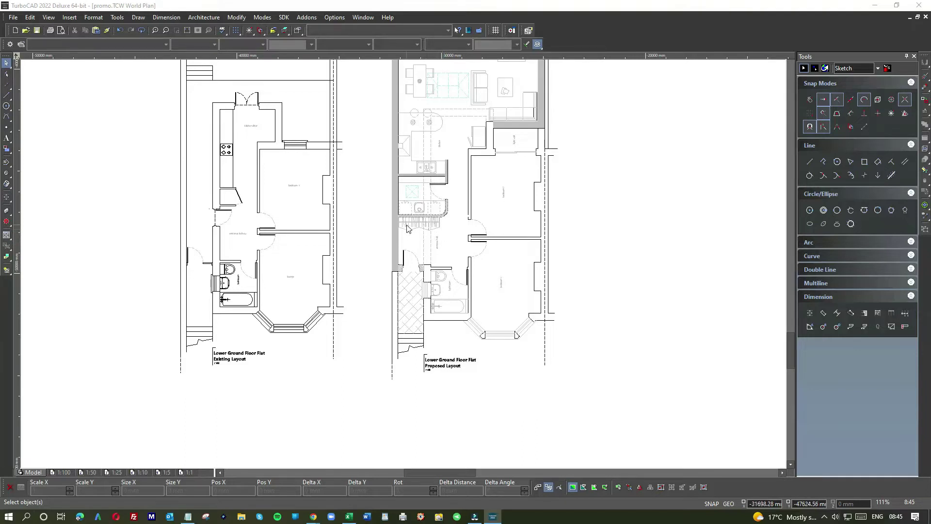
scroll(430, 227, up, 2)
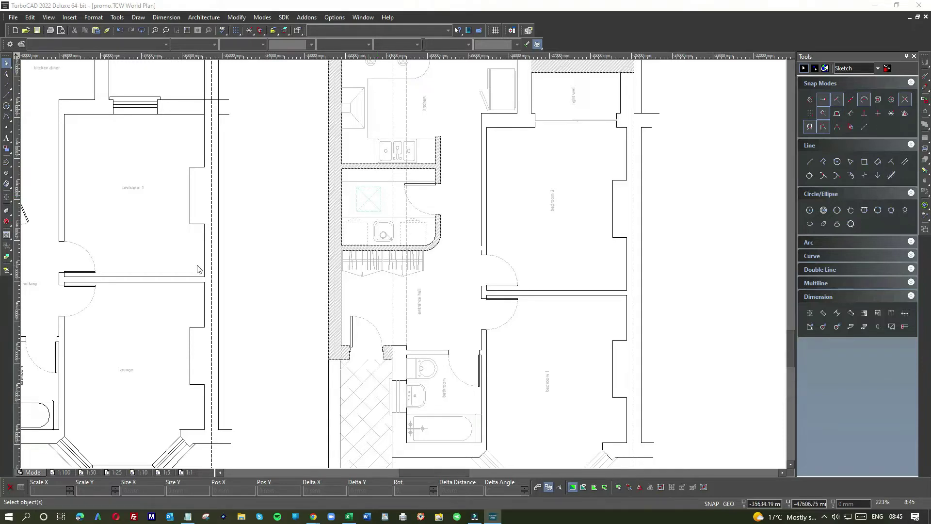
scroll(245, 245, down, 2)
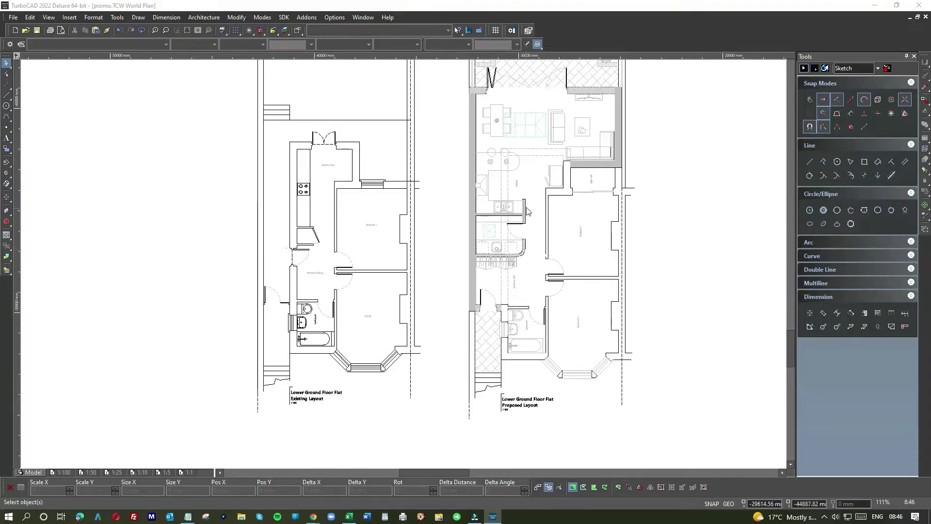
scroll(529, 212, up, 2)
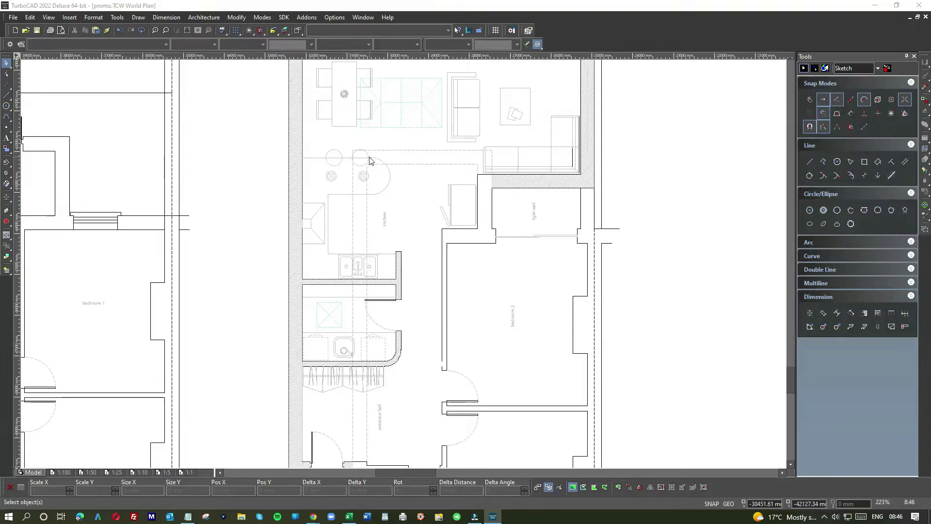
scroll(405, 261, down, 2)
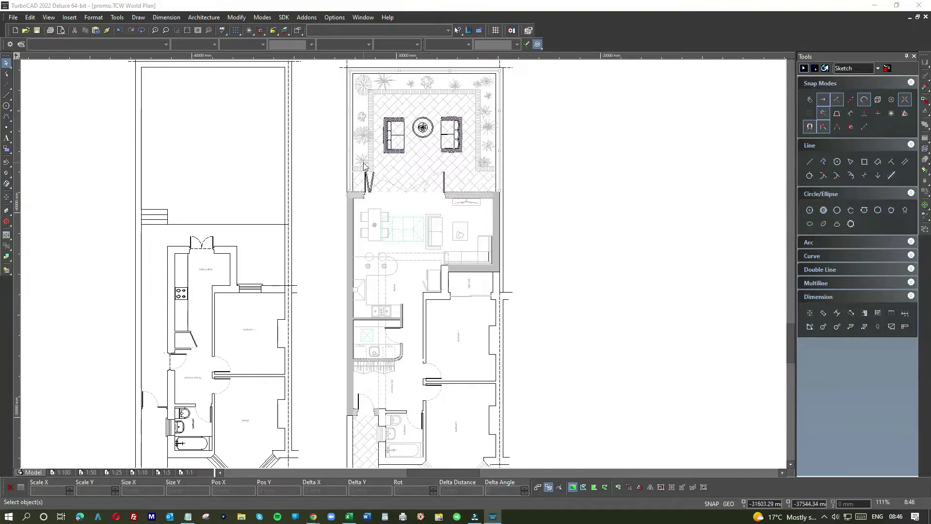
scroll(404, 266, down, 3)
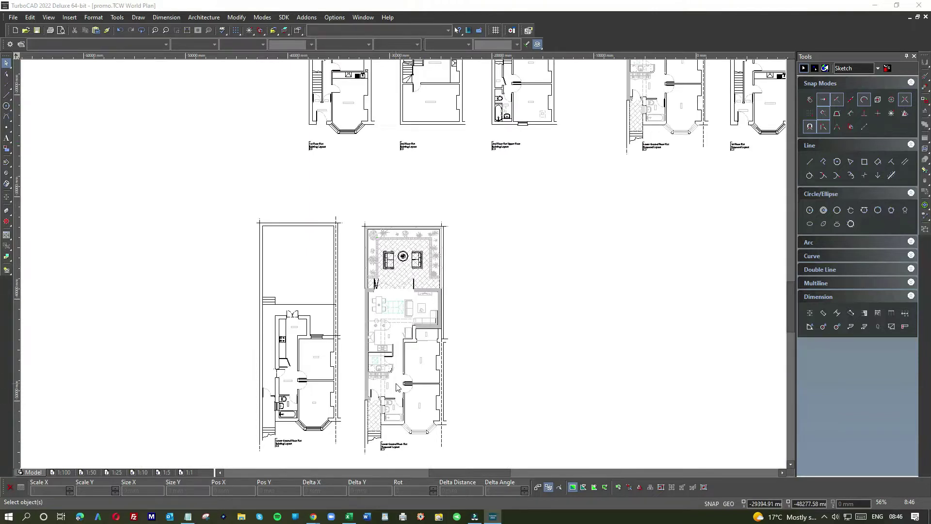
scroll(396, 387, up, 2)
scroll(404, 266, down, 2)
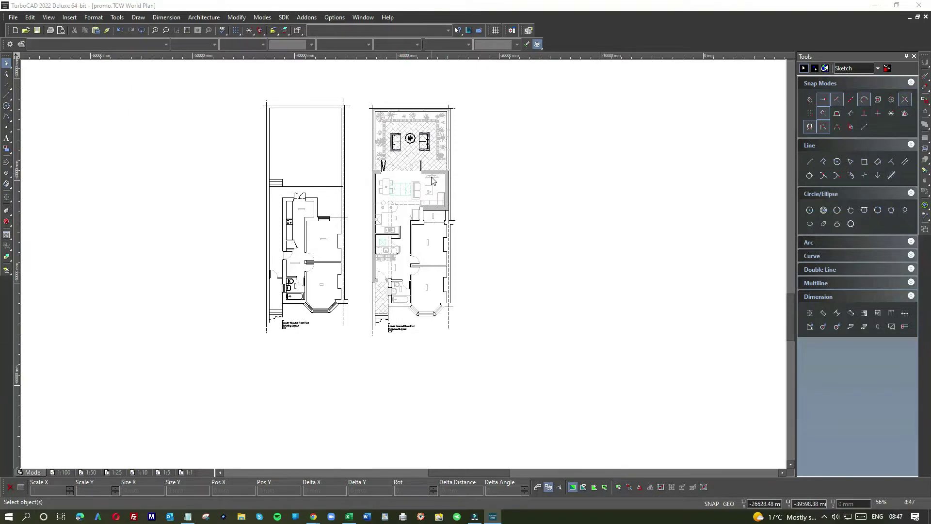
scroll(390, 251, down, 2)
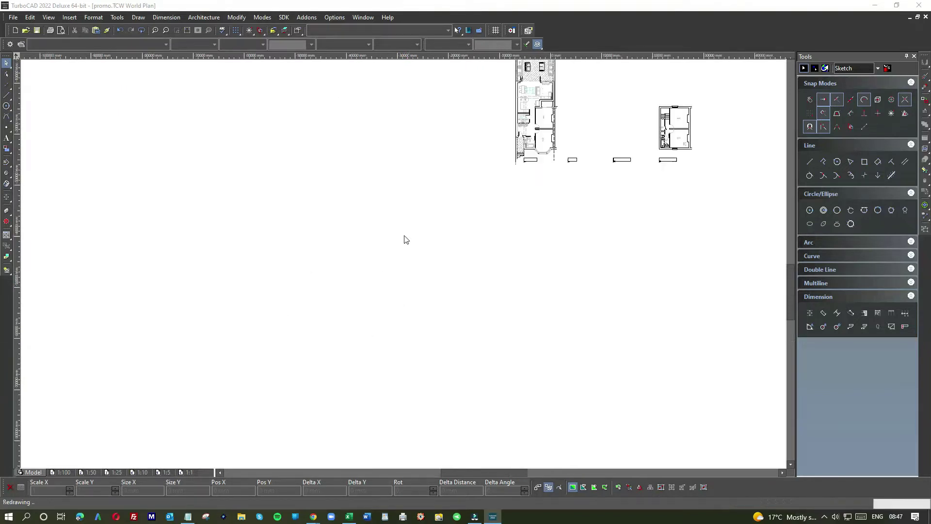
scroll(403, 252, up, 4)
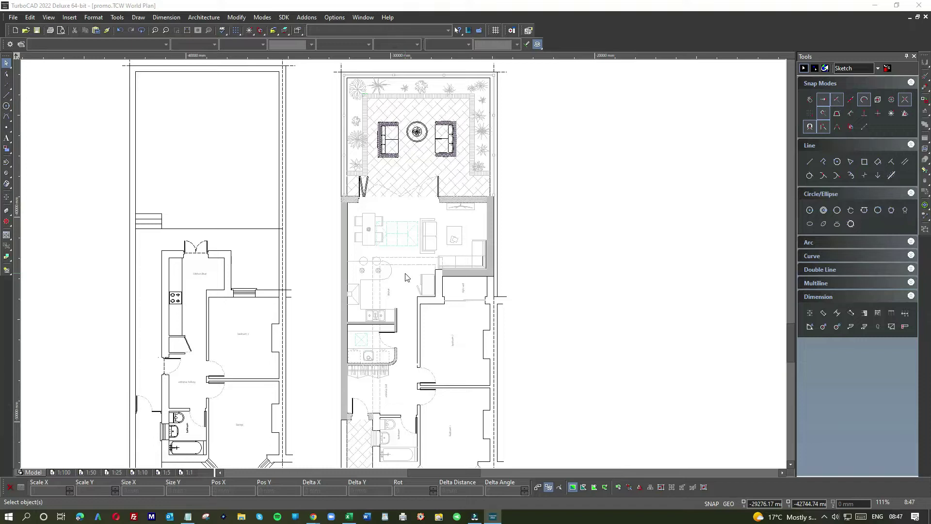
scroll(406, 277, down, 3)
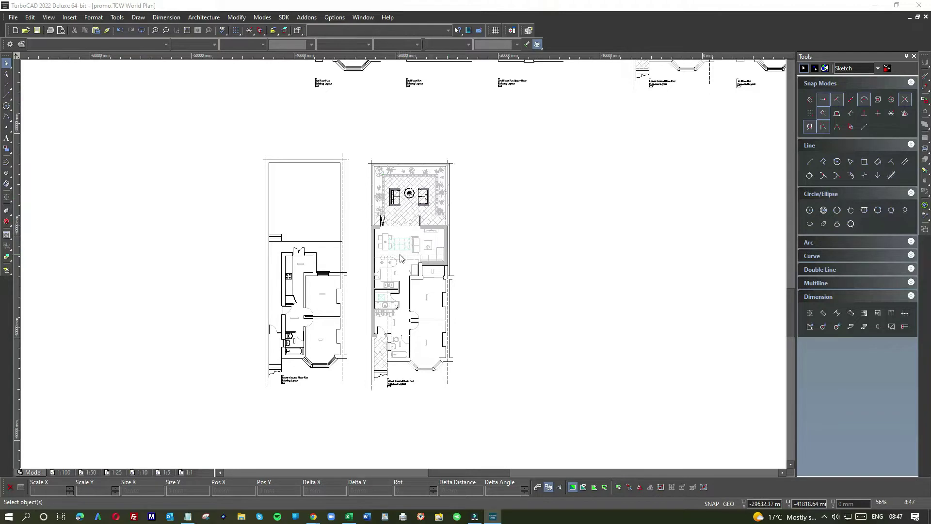
scroll(401, 255, down, 2)
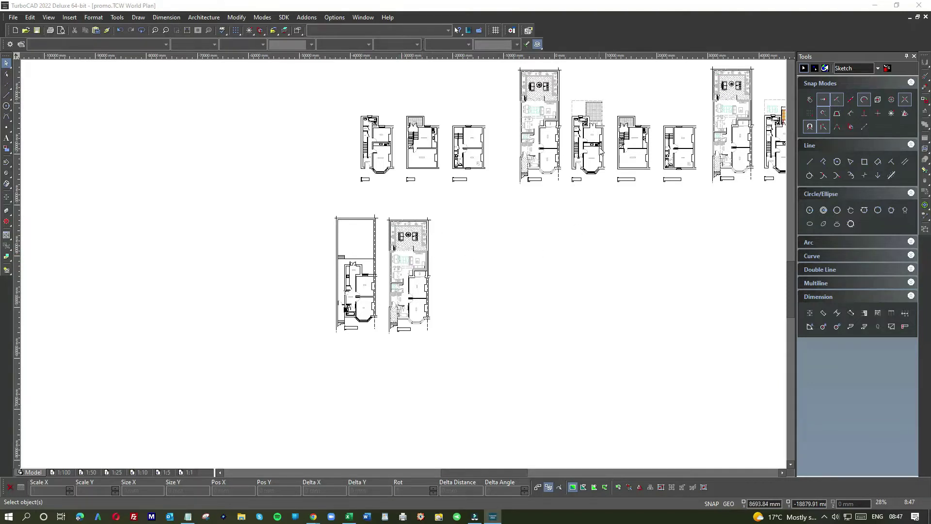
scroll(600, 151, up, 2)
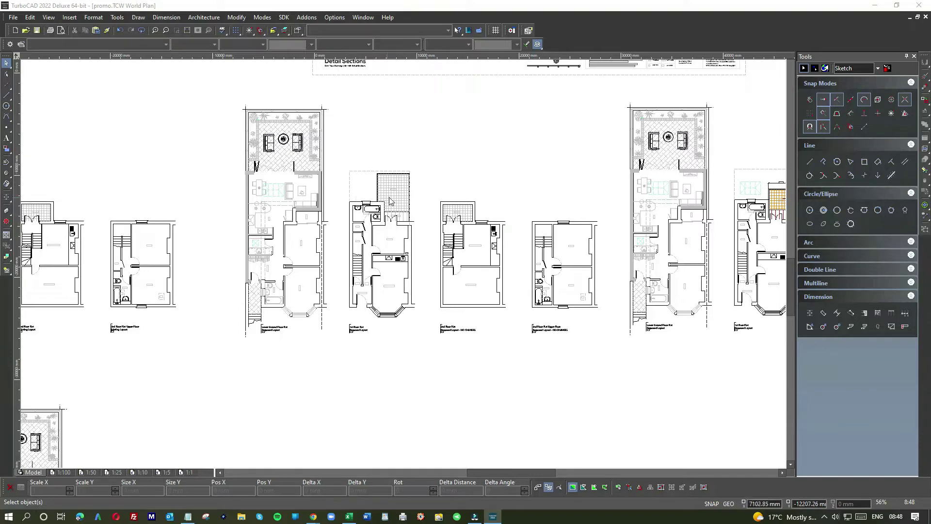
scroll(87, 401, down, 1)
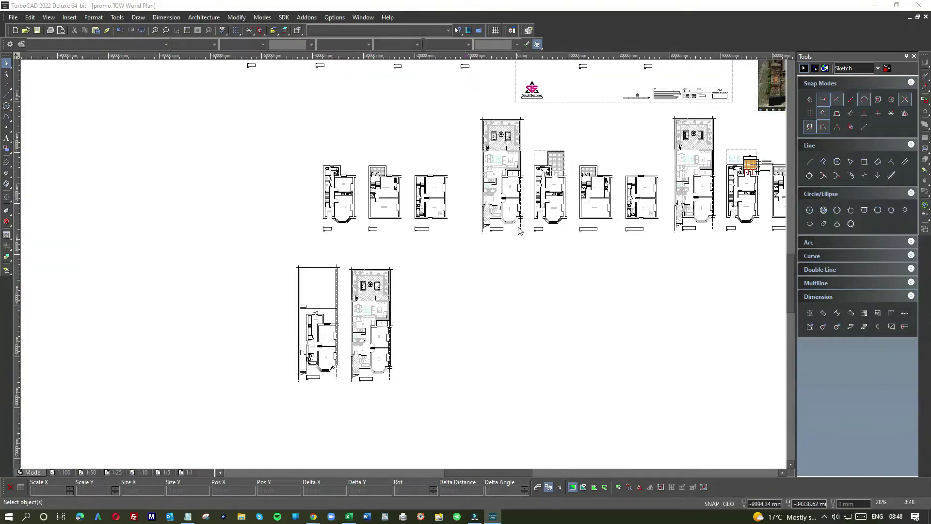
scroll(557, 171, up, 1)
scroll(388, 219, up, 1)
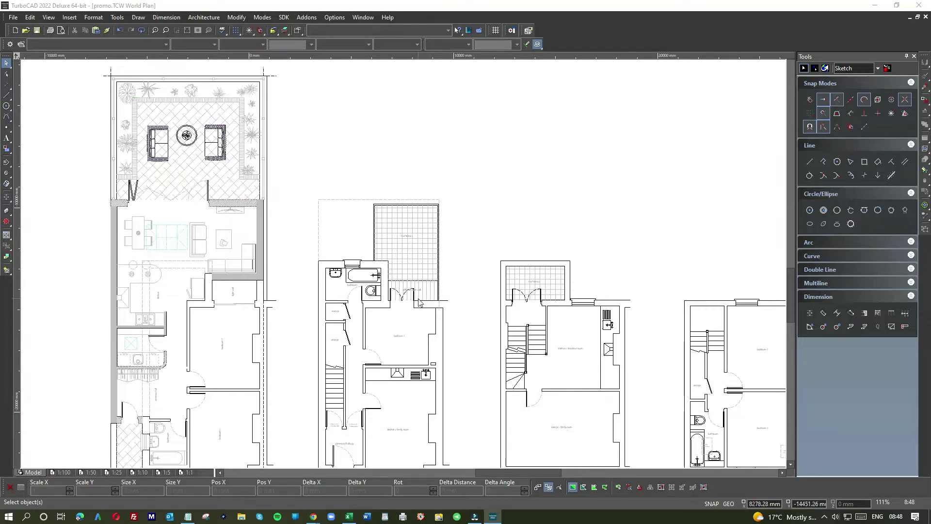
scroll(410, 300, up, 3)
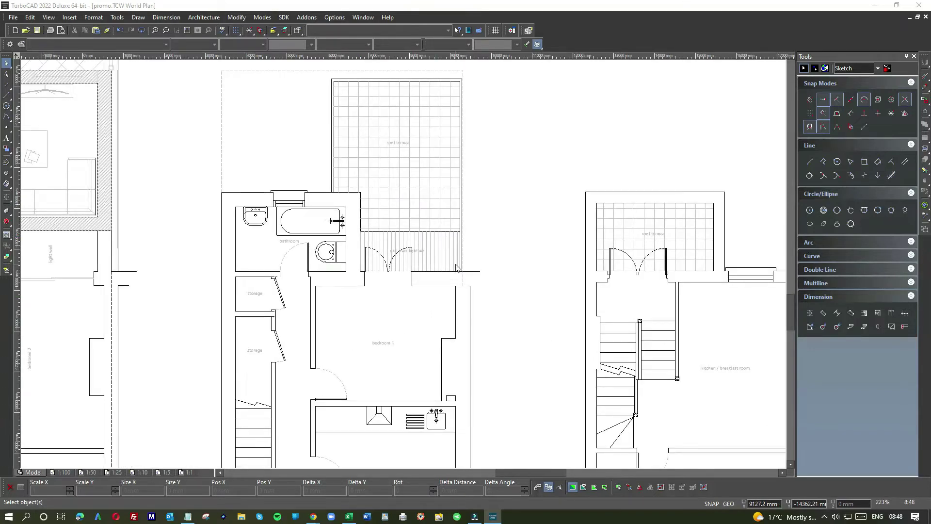
scroll(456, 268, down, 6)
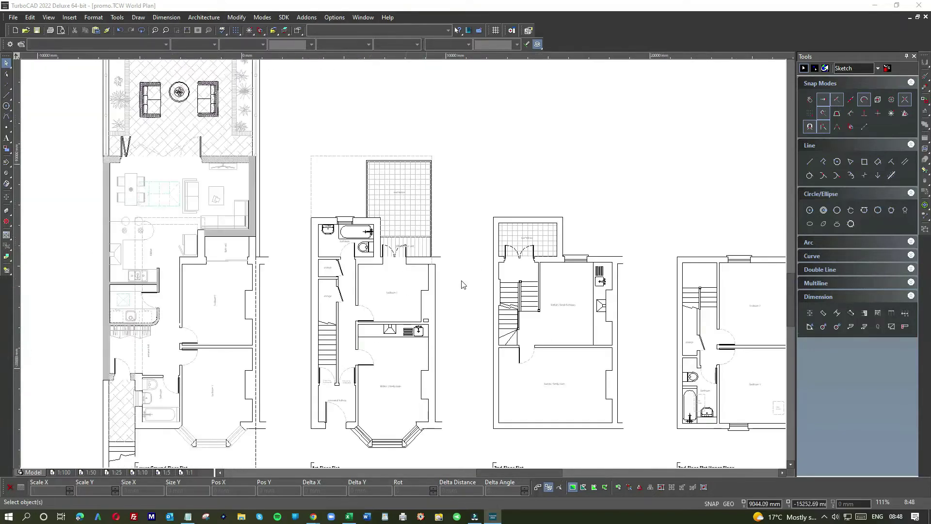
scroll(404, 269, down, 3)
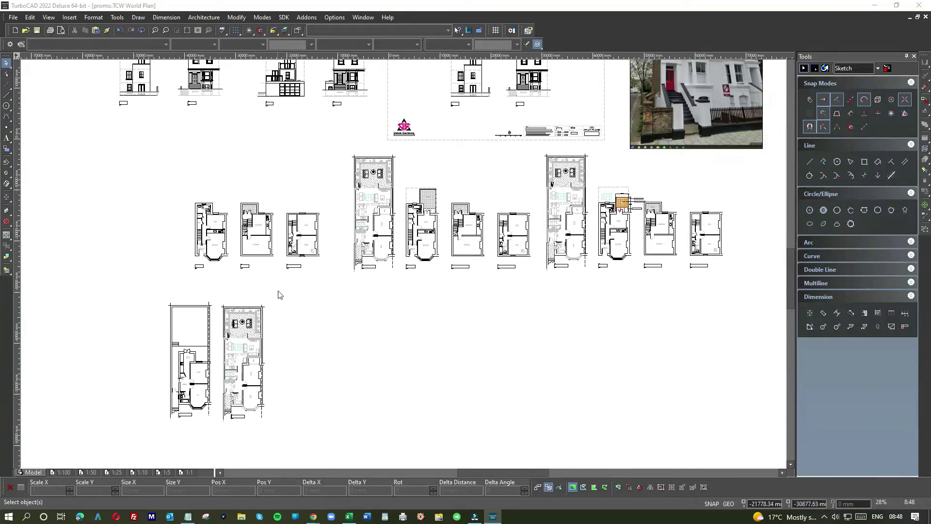
scroll(252, 221, up, 6)
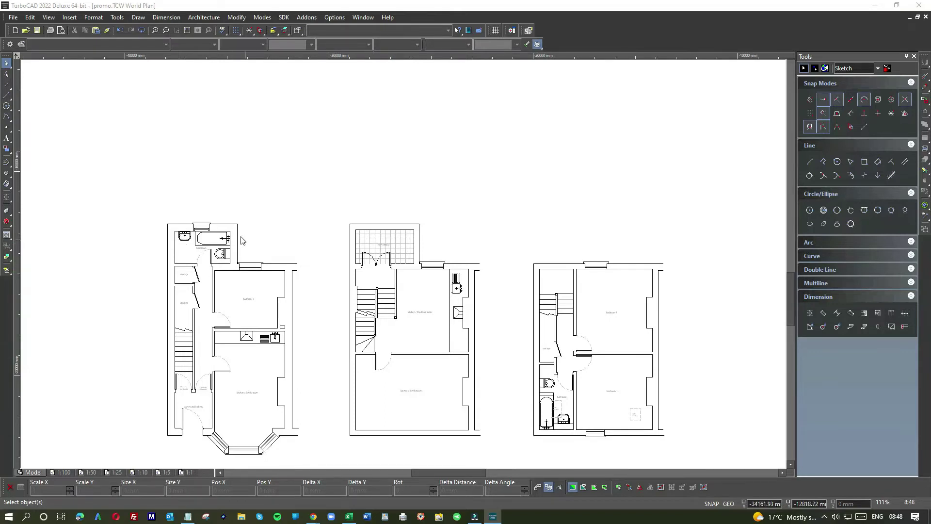
scroll(471, 309, down, 3)
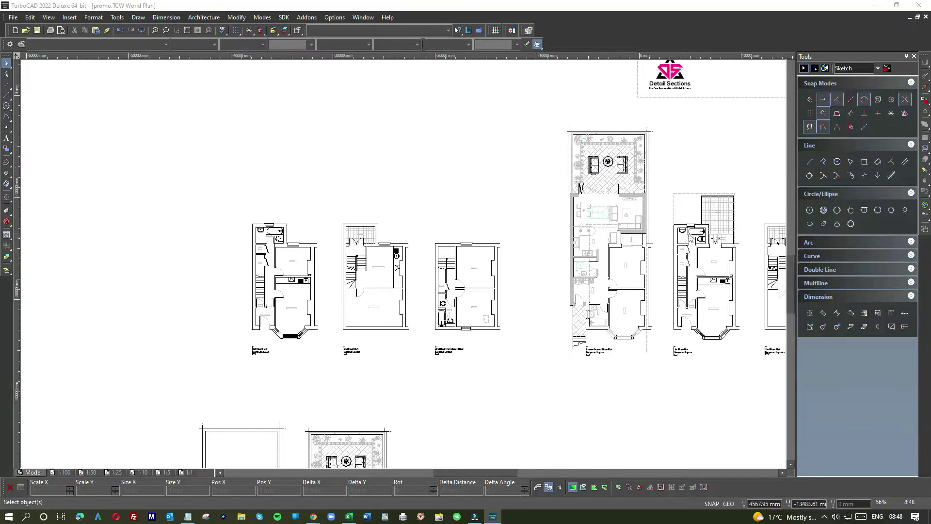
scroll(702, 236, up, 2)
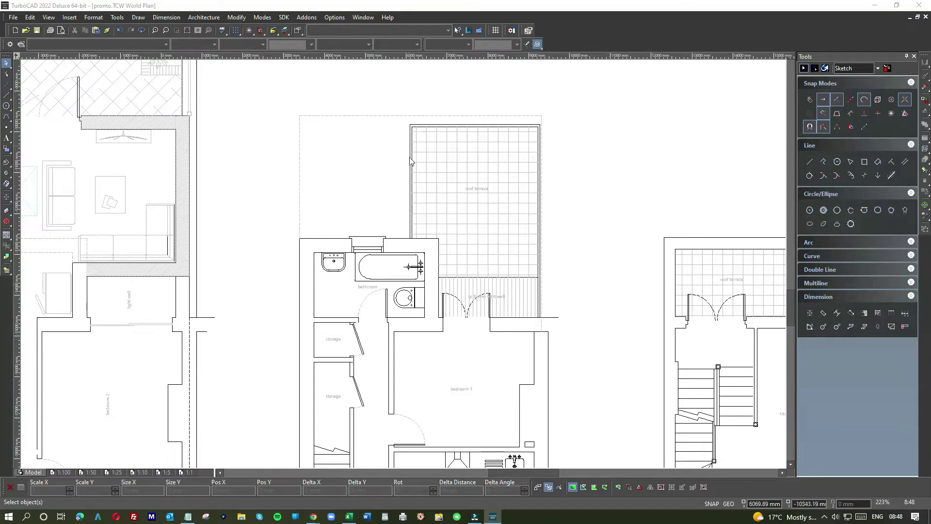
scroll(450, 280, down, 3)
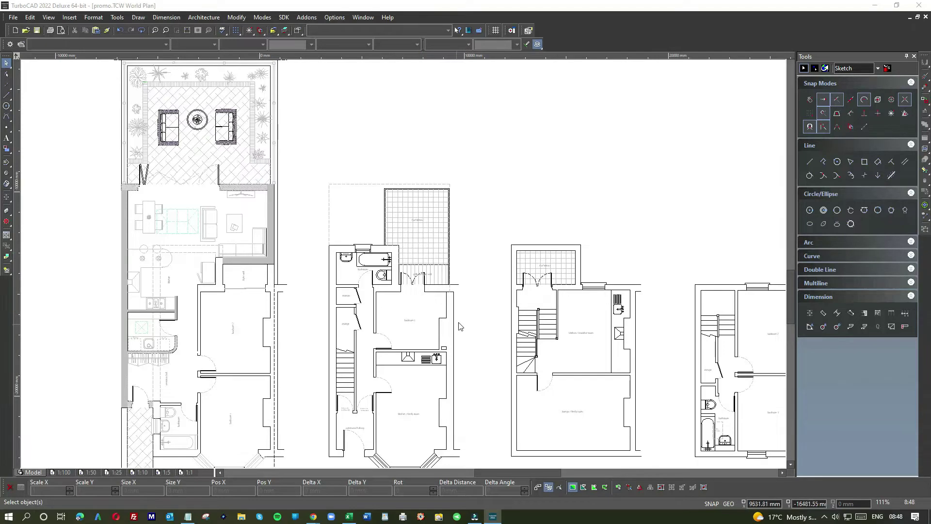
scroll(655, 319, down, 3)
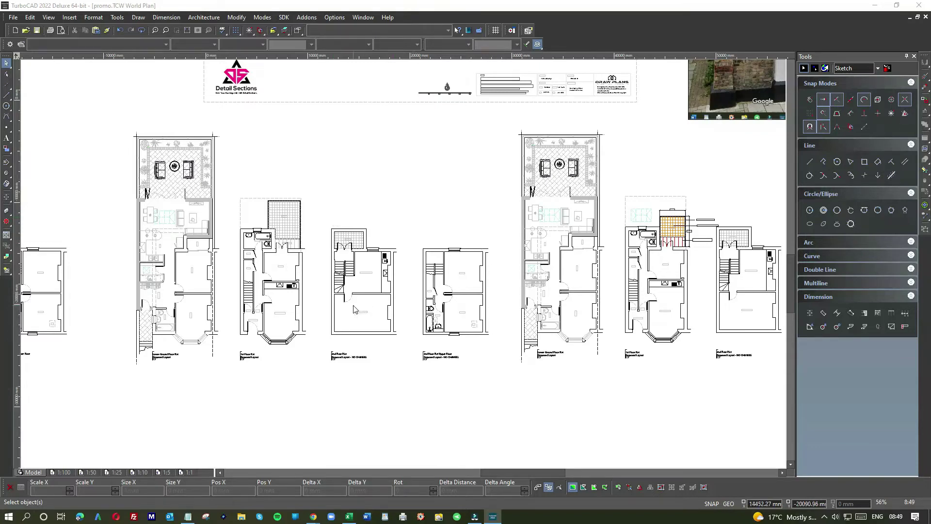
scroll(345, 268, up, 4)
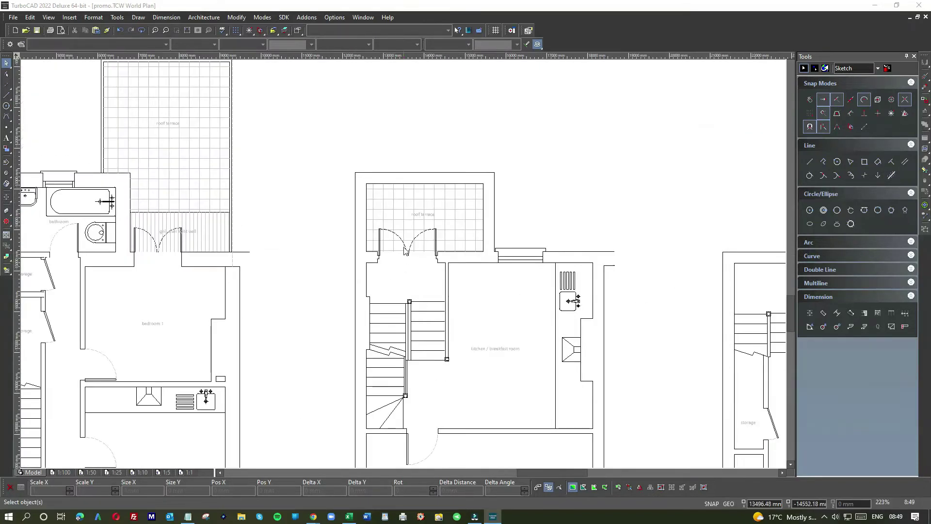
scroll(406, 227, down, 2)
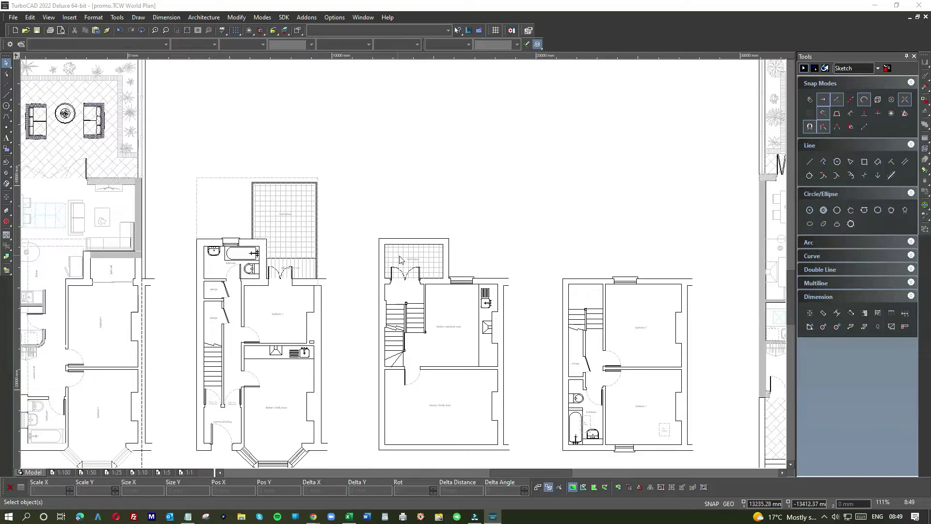
scroll(400, 259, down, 3)
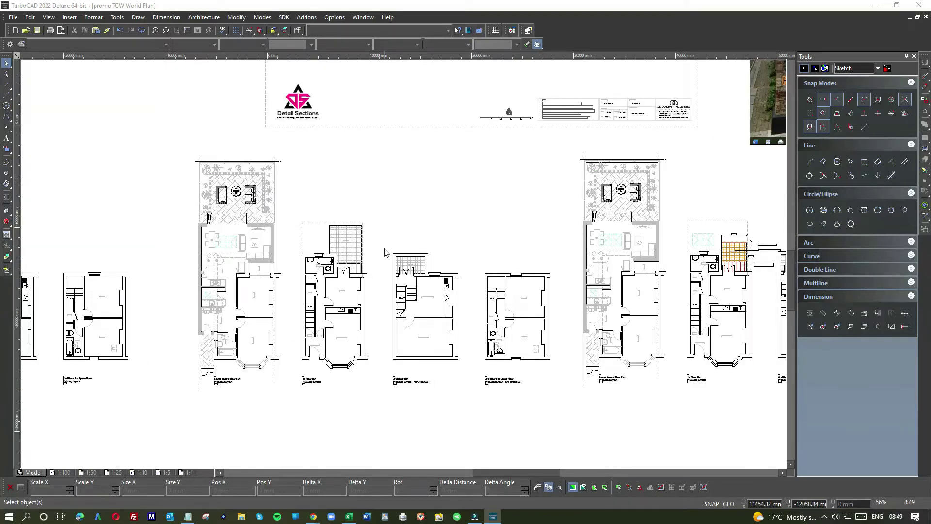
scroll(385, 254, down, 3)
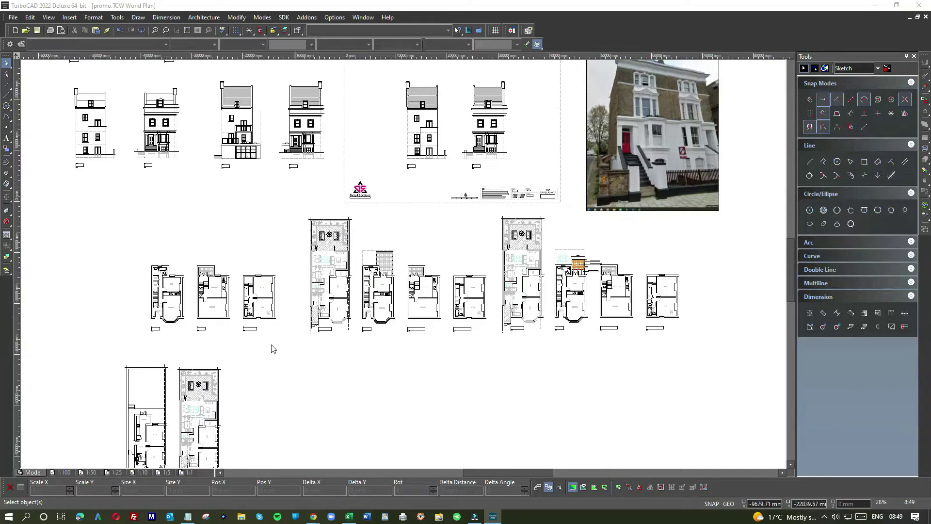
scroll(412, 269, down, 3)
scroll(413, 270, up, 4)
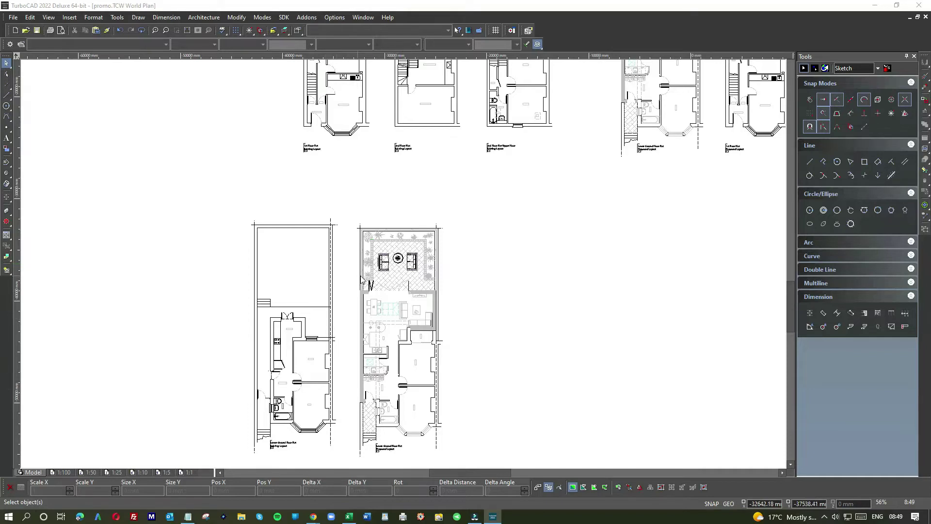
scroll(429, 287, down, 2)
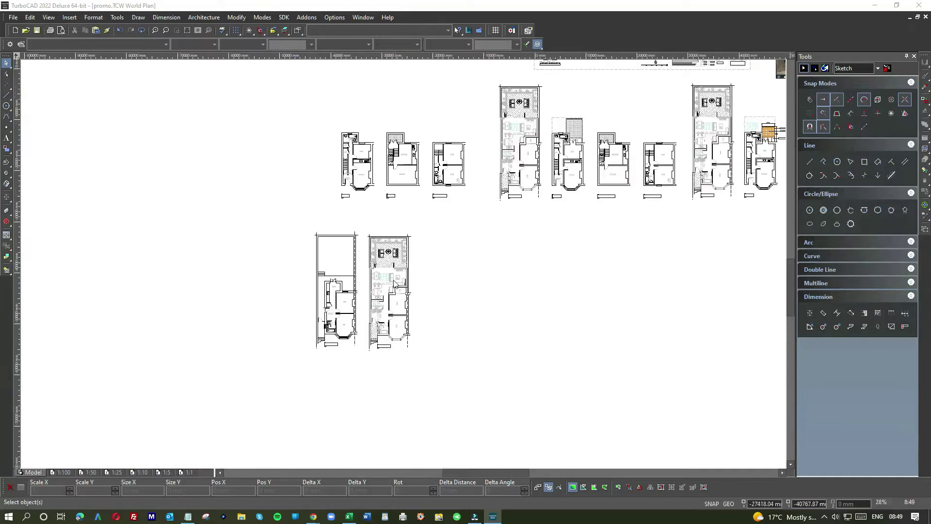
scroll(394, 284, up, 2)
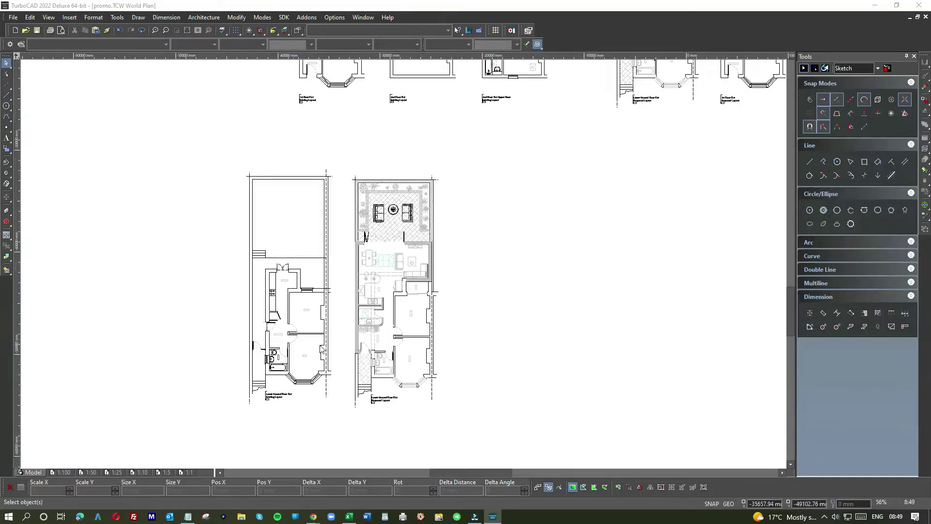
scroll(322, 349, up, 2)
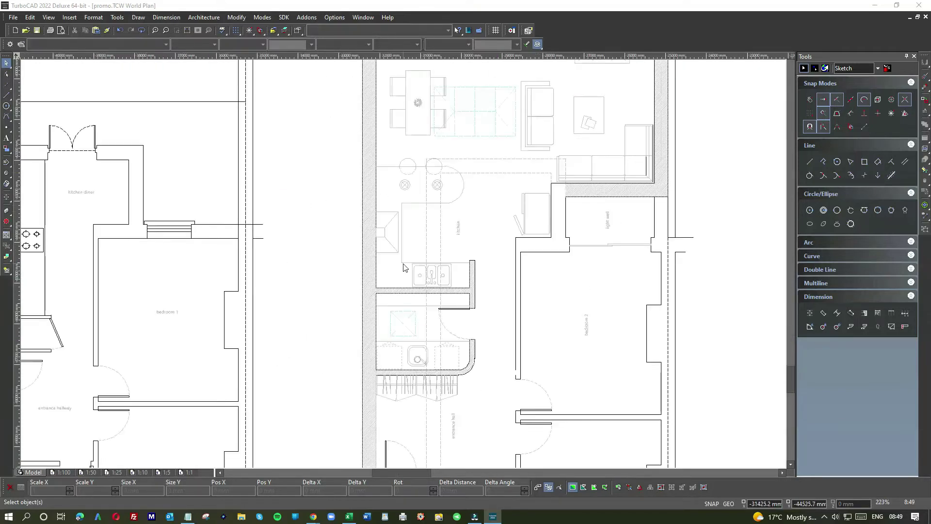
scroll(501, 175, up, 2)
scroll(401, 270, up, 2)
scroll(401, 269, down, 4)
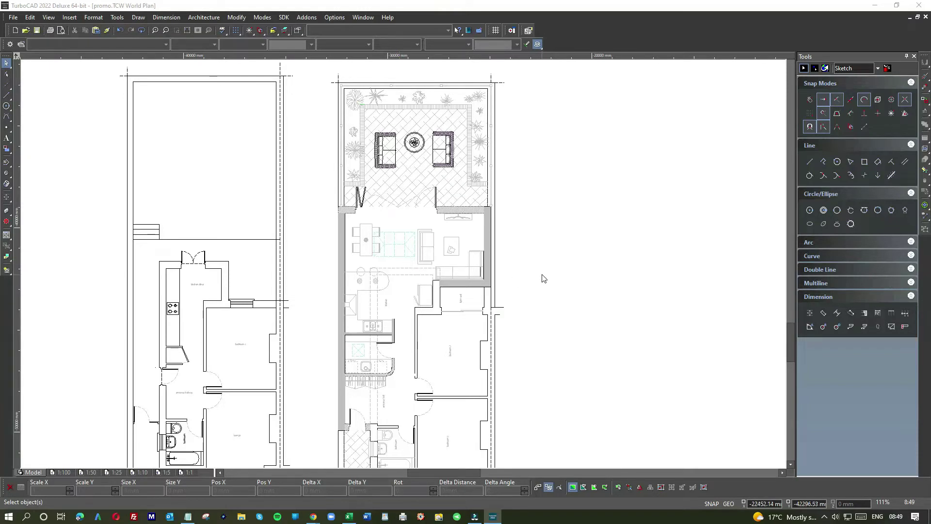
scroll(406, 266, down, 3)
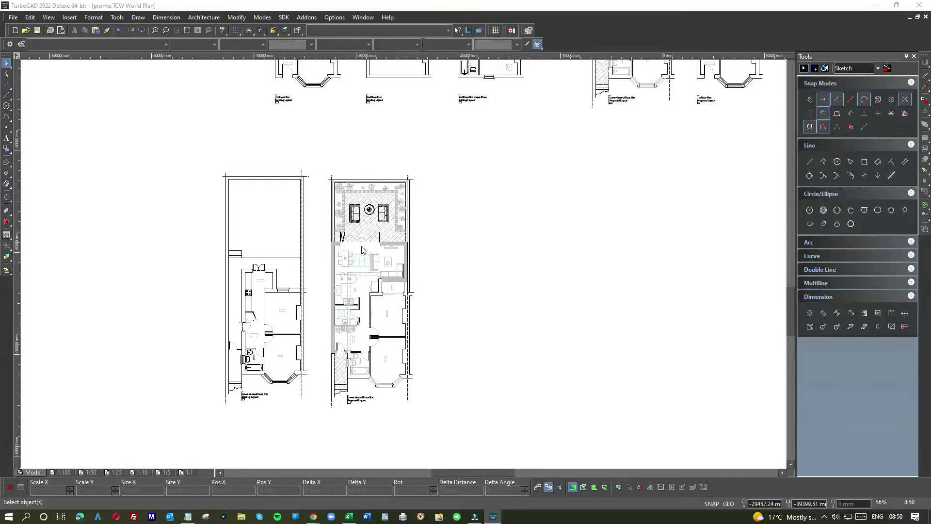
scroll(363, 250, down, 3)
scroll(468, 266, down, 3)
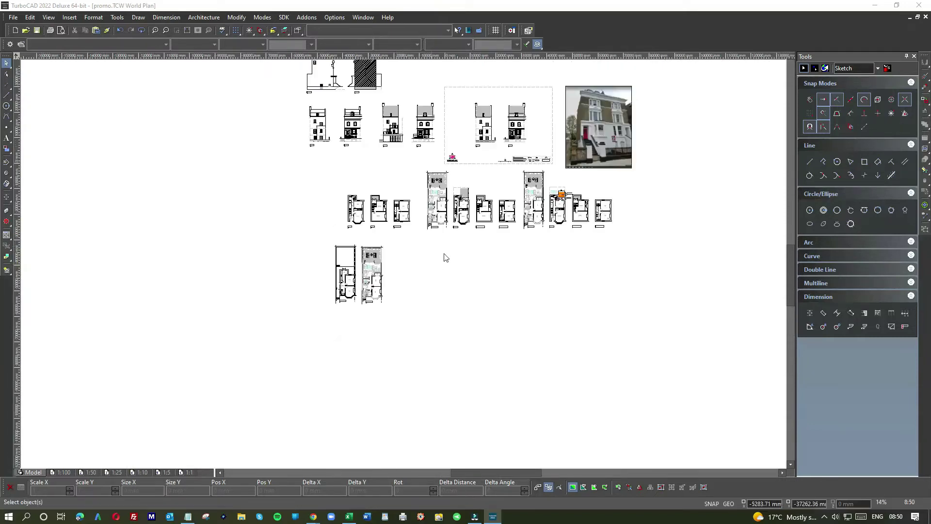
scroll(613, 132, up, 3)
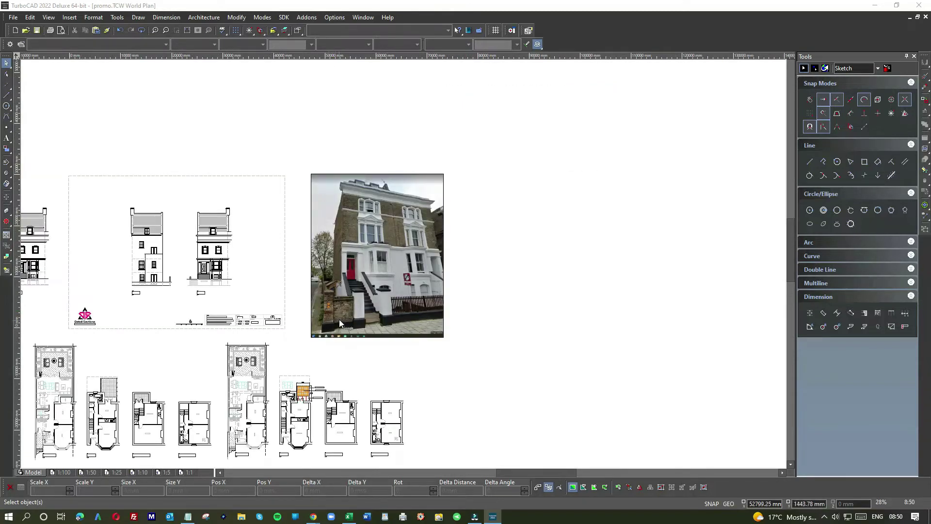
scroll(340, 318, down, 3)
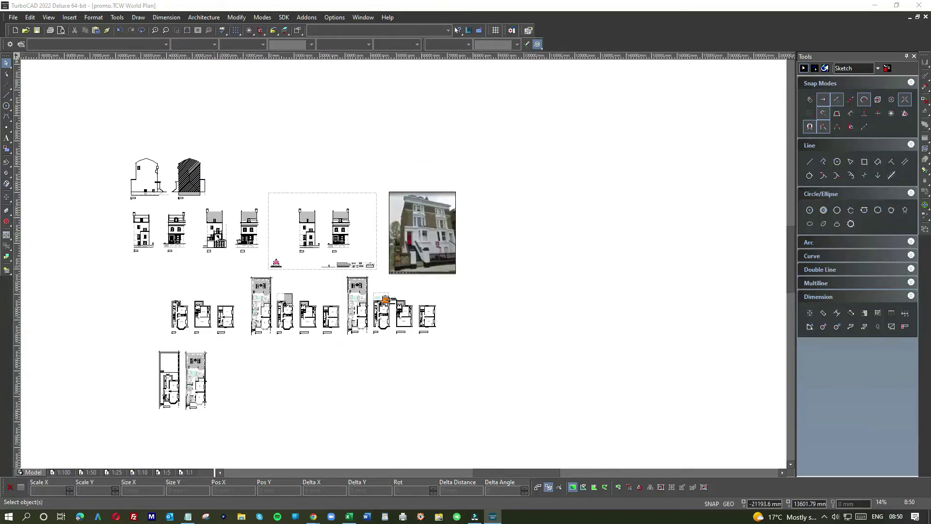
scroll(146, 237, up, 3)
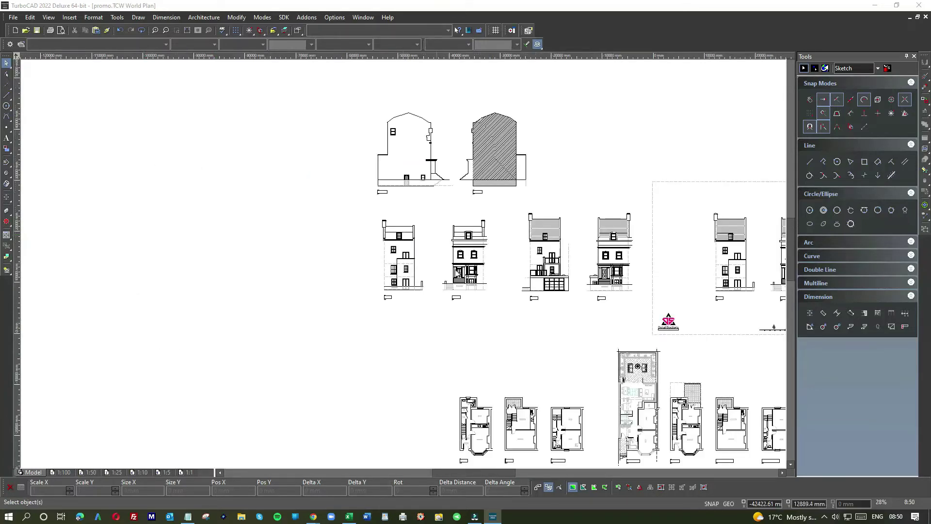
scroll(404, 267, up, 3)
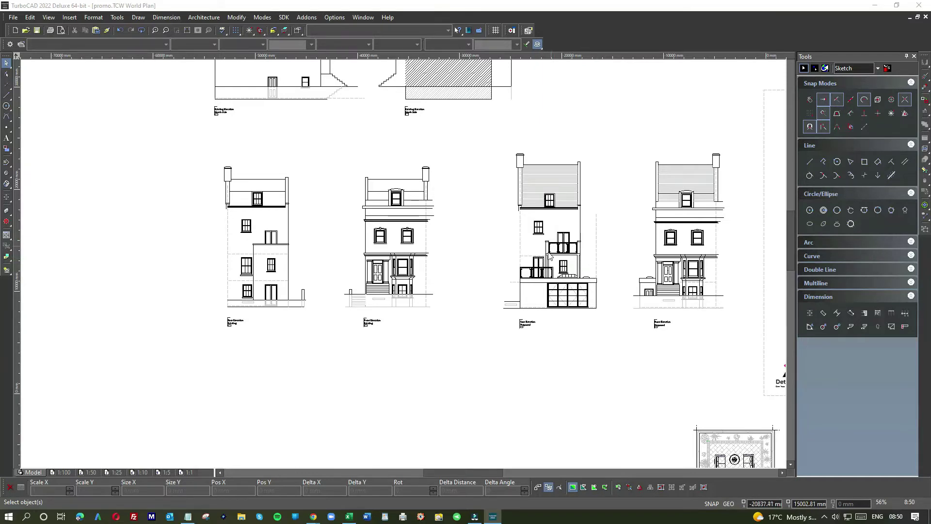
scroll(524, 254, down, 4)
scroll(482, 349, up, 2)
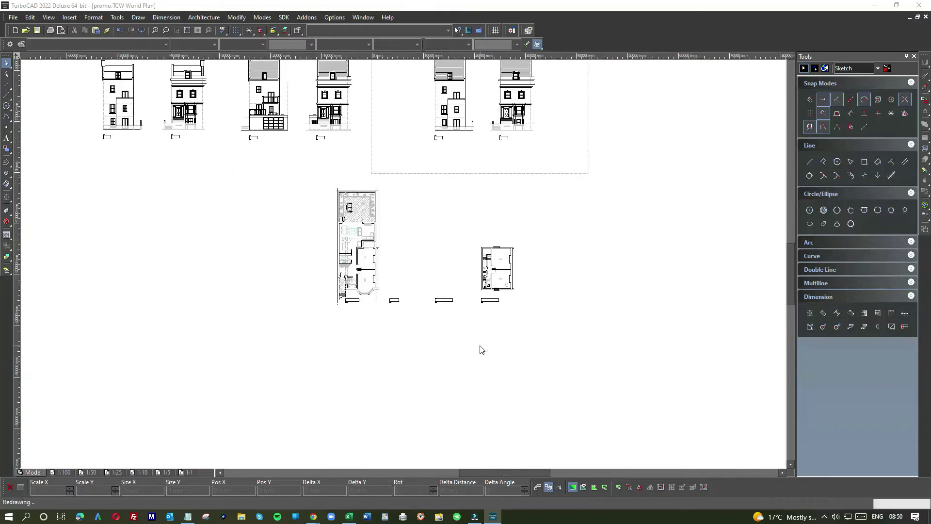
scroll(402, 265, up, 2)
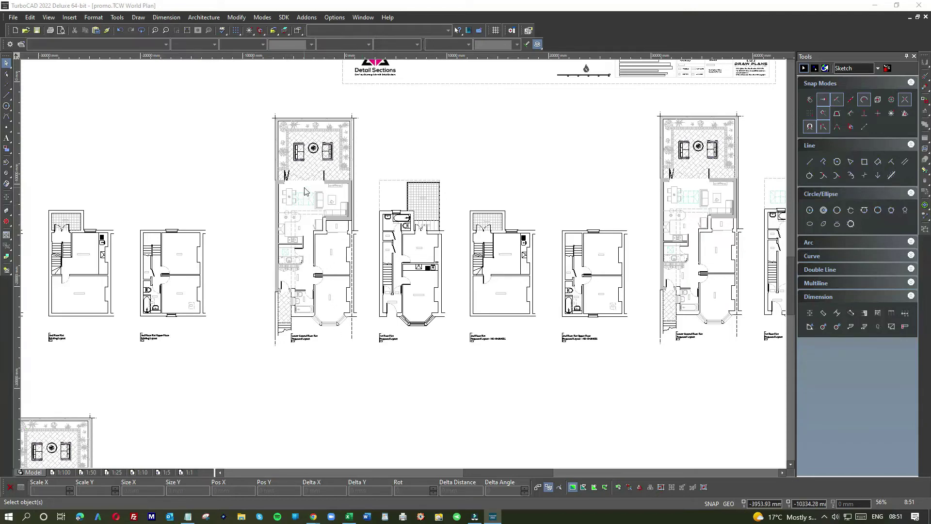
scroll(308, 189, up, 3)
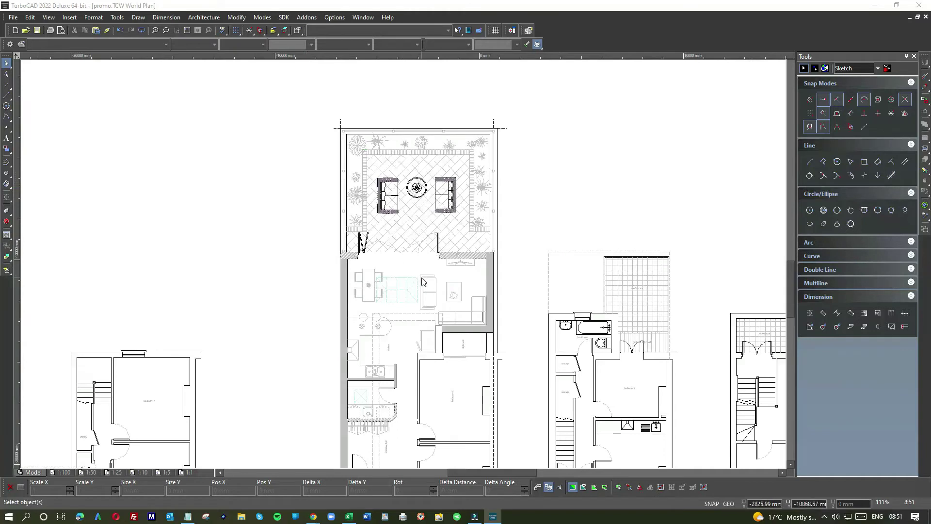
scroll(422, 287, down, 3)
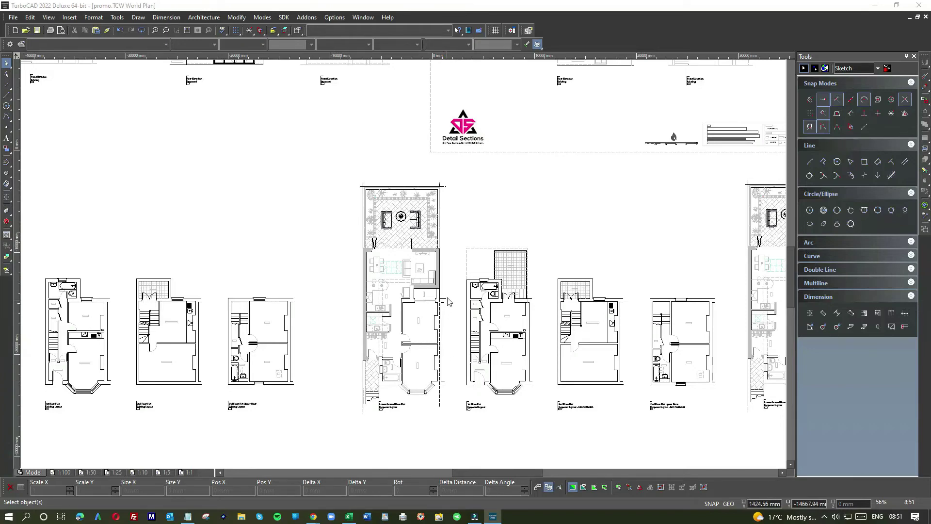
scroll(404, 267, down, 2)
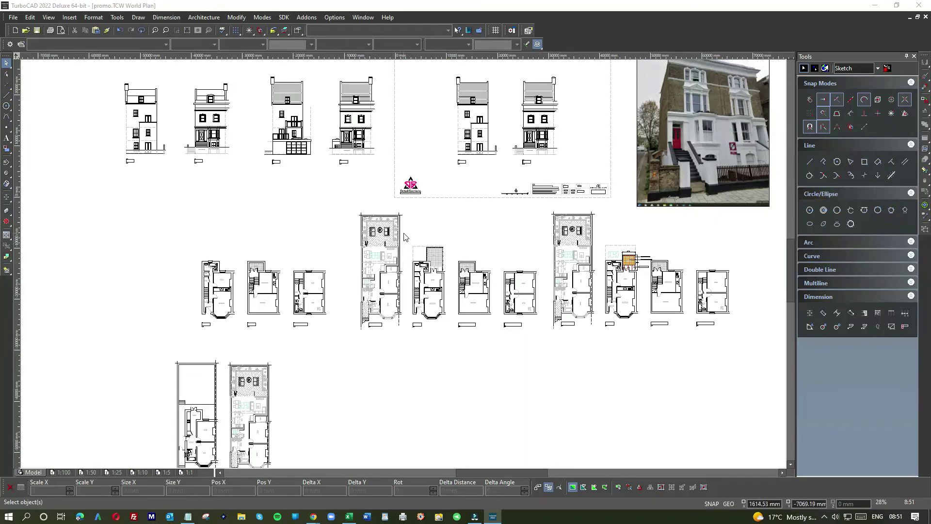
scroll(403, 295, down, 1)
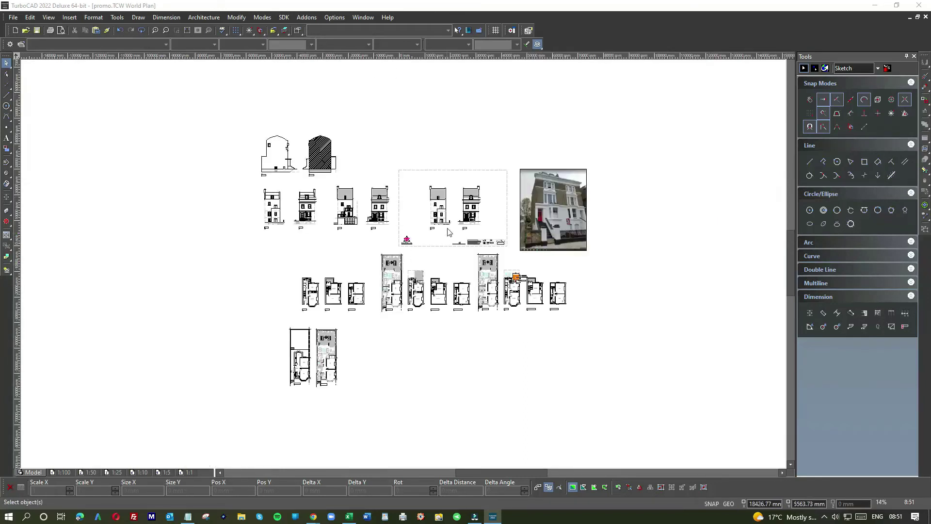
scroll(448, 226, up, 2)
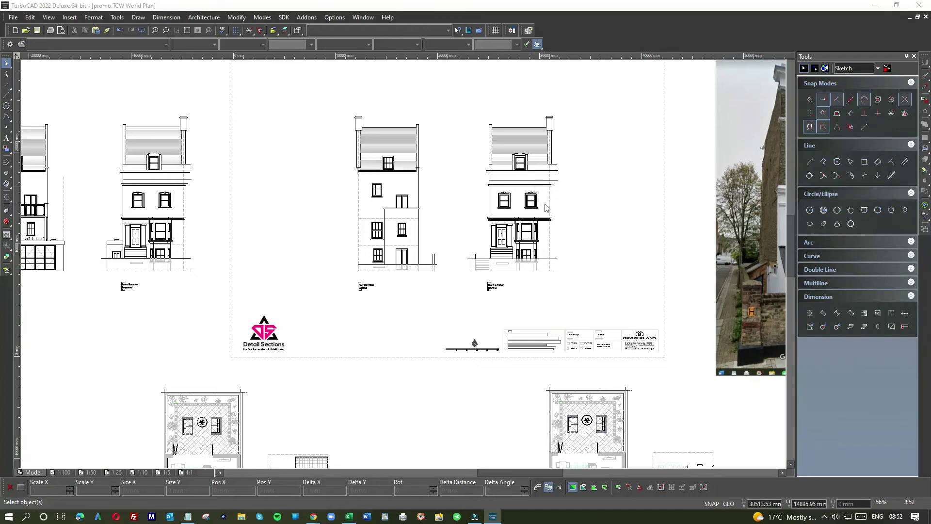
scroll(552, 170, up, 2)
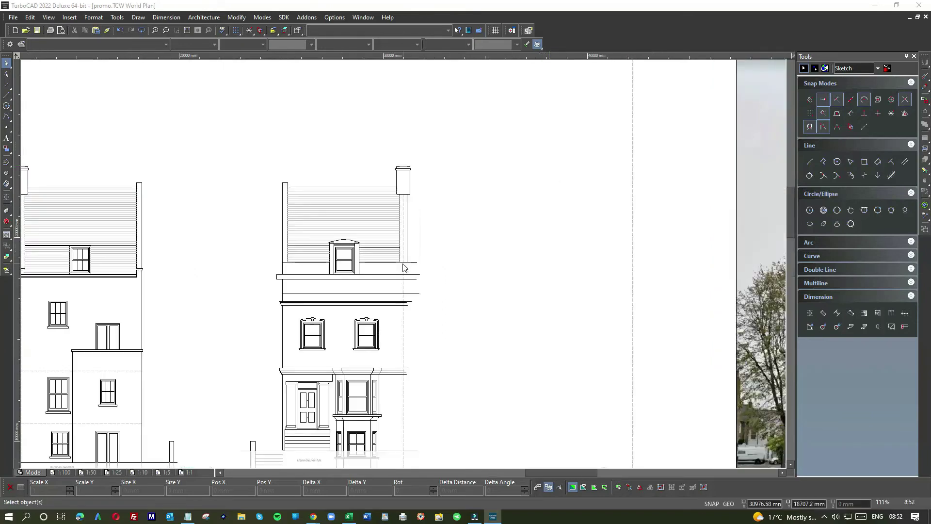
scroll(465, 238, down, 2)
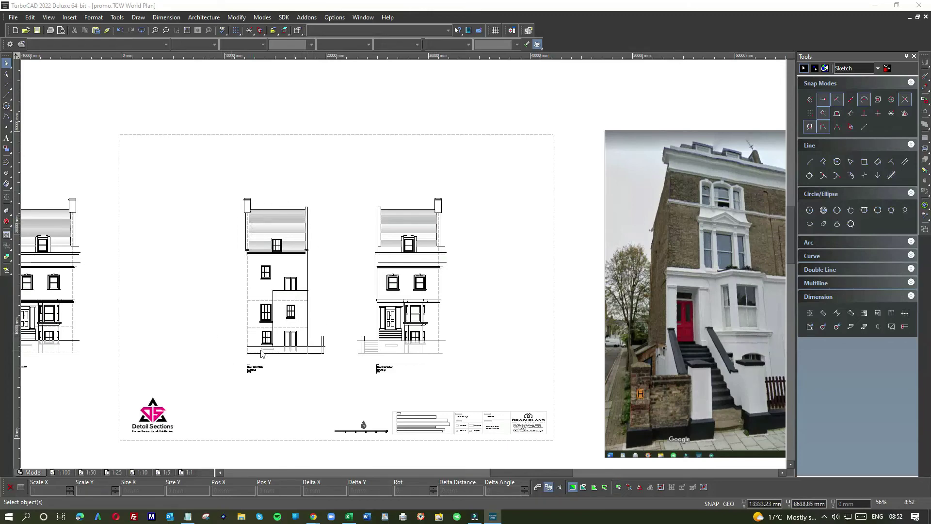
scroll(316, 358, down, 1)
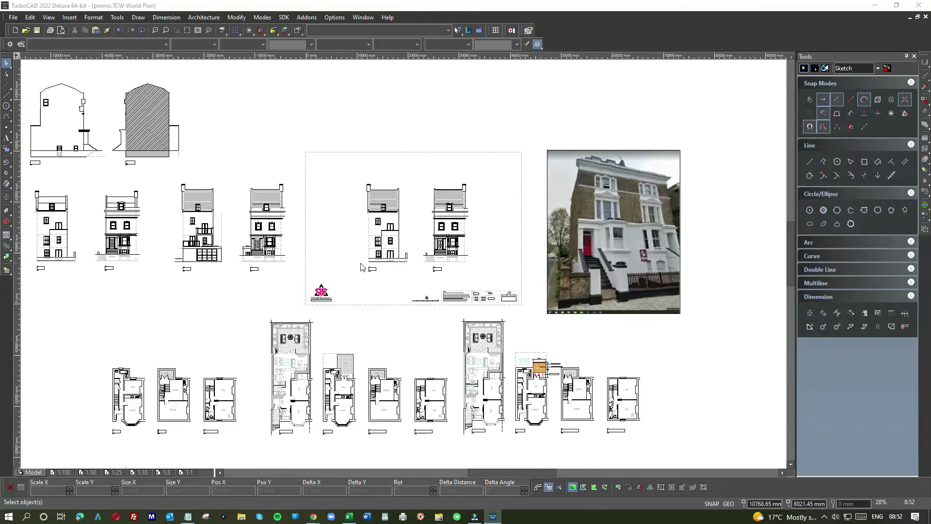
scroll(293, 366, down, 1)
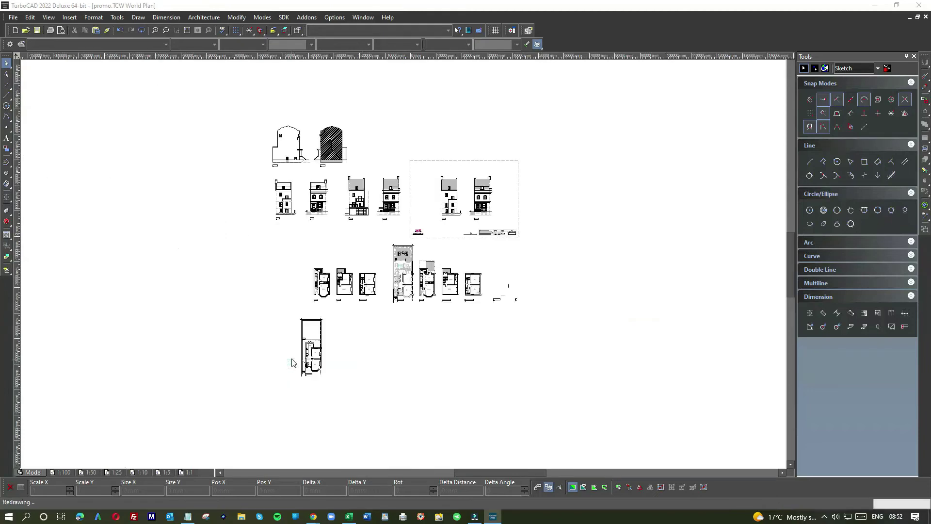
scroll(406, 262, up, 2)
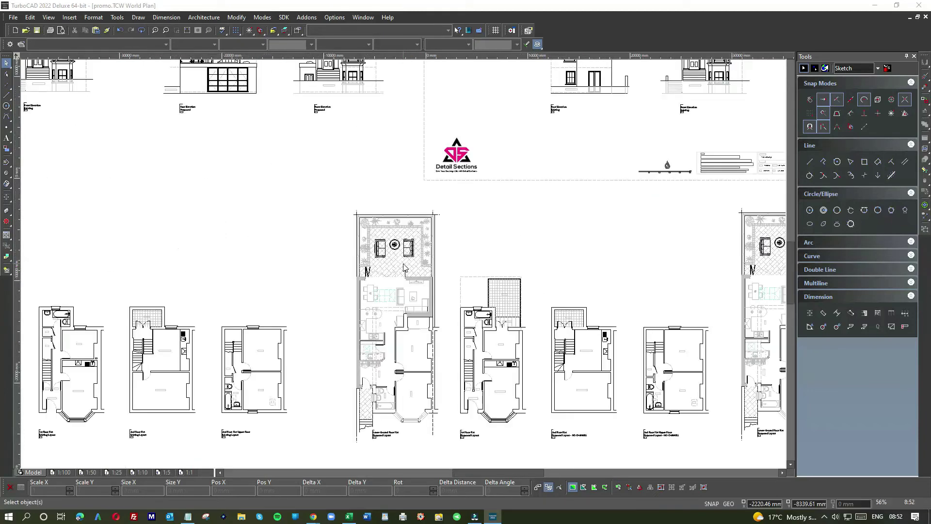
scroll(406, 265, down, 1)
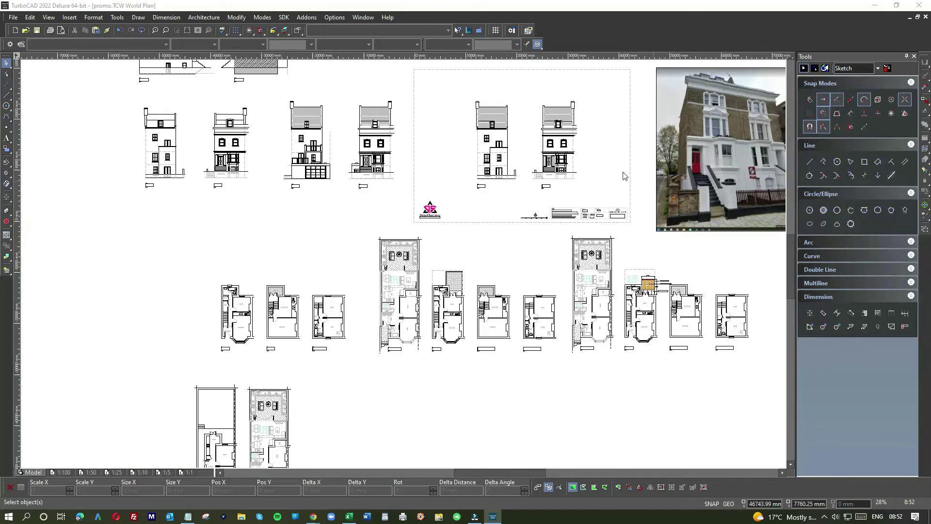
scroll(405, 268, up, 6)
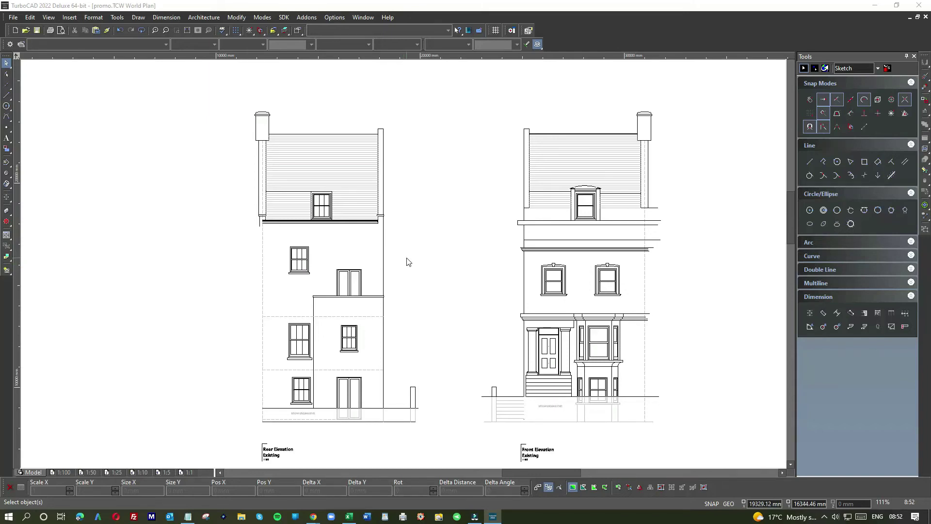
scroll(407, 262, down, 5)
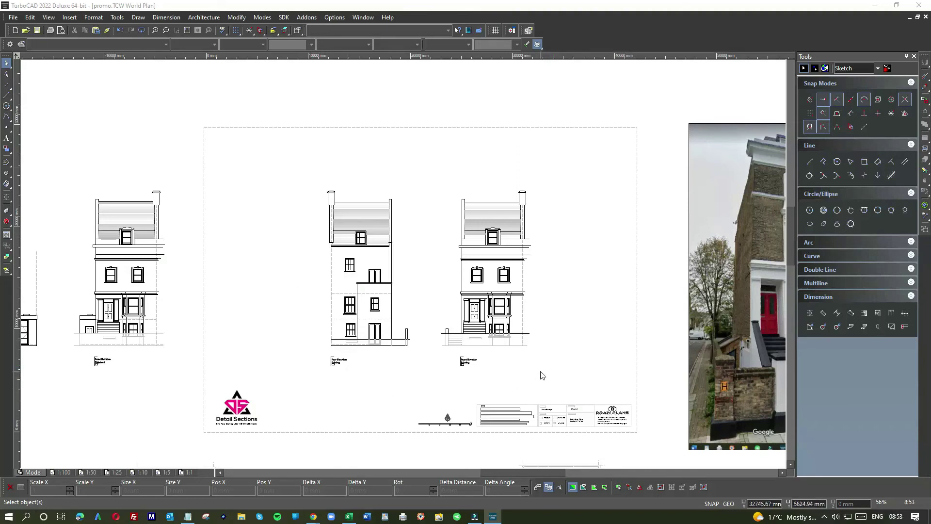
key(minus)
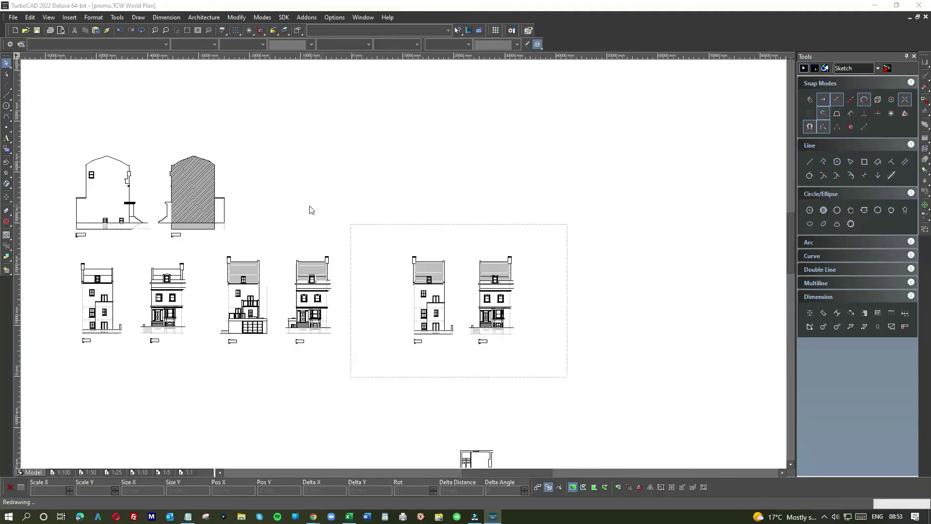
key(minus)
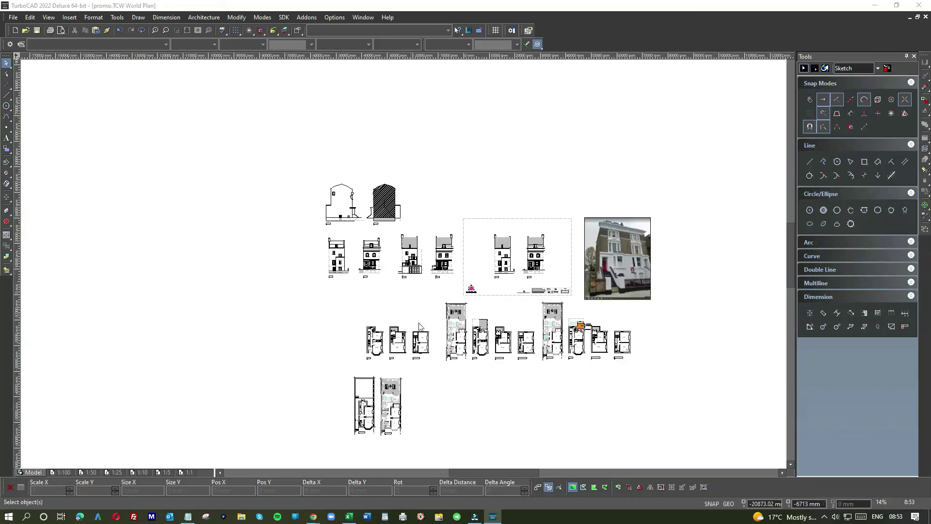
scroll(544, 374, up, 2)
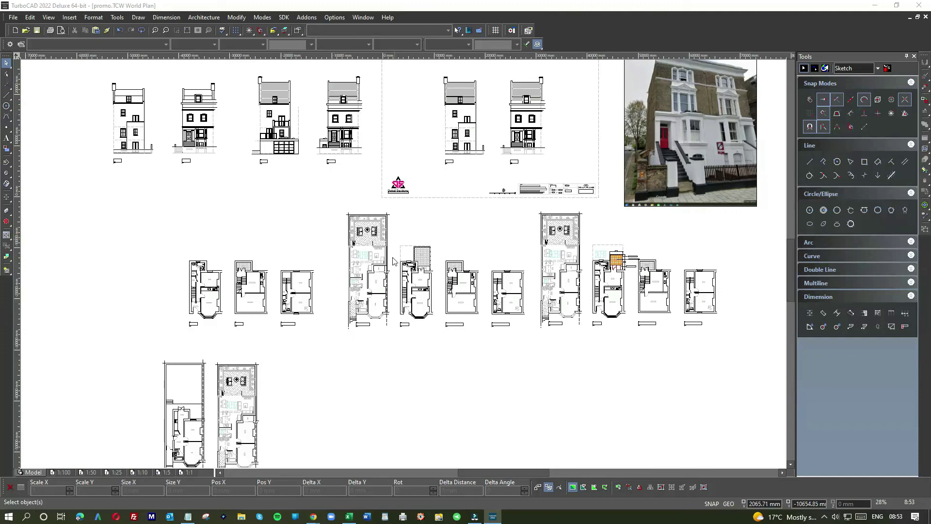
scroll(405, 262, up, 2)
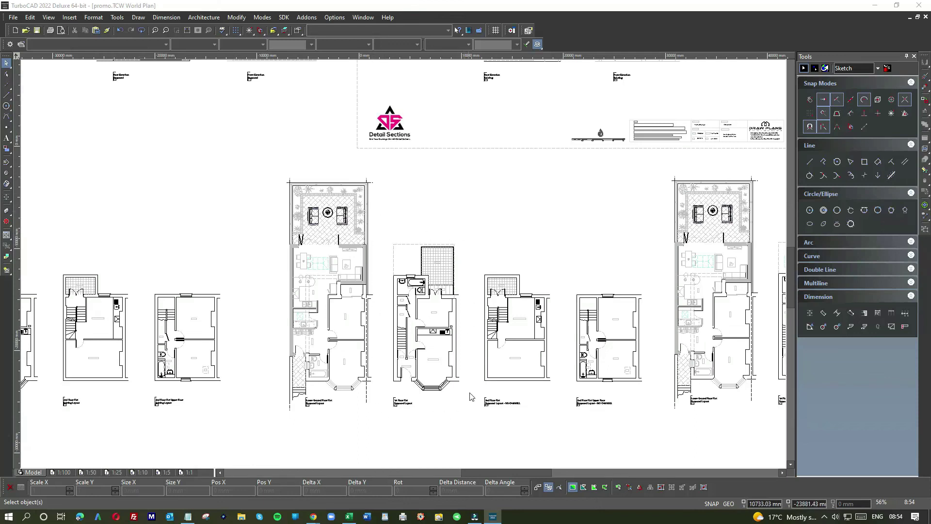
scroll(470, 405, down, 3)
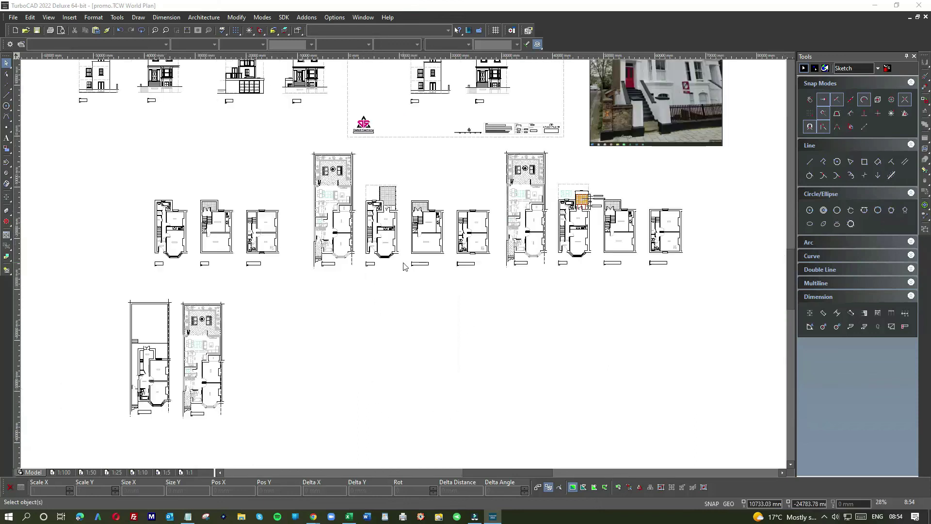
scroll(405, 262, down, 2)
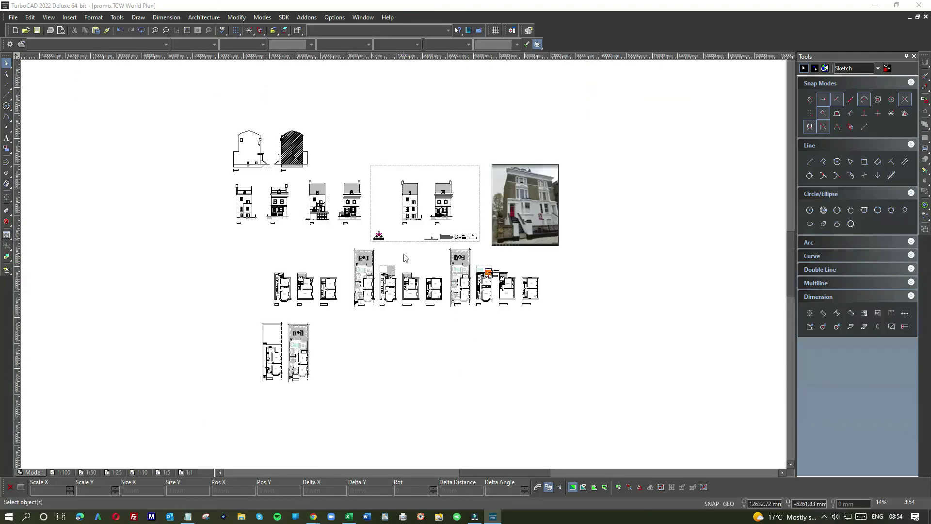
Drag the paired lower ground floor plans up to the left end of the plan row, then deselect them.
click(250, 317)
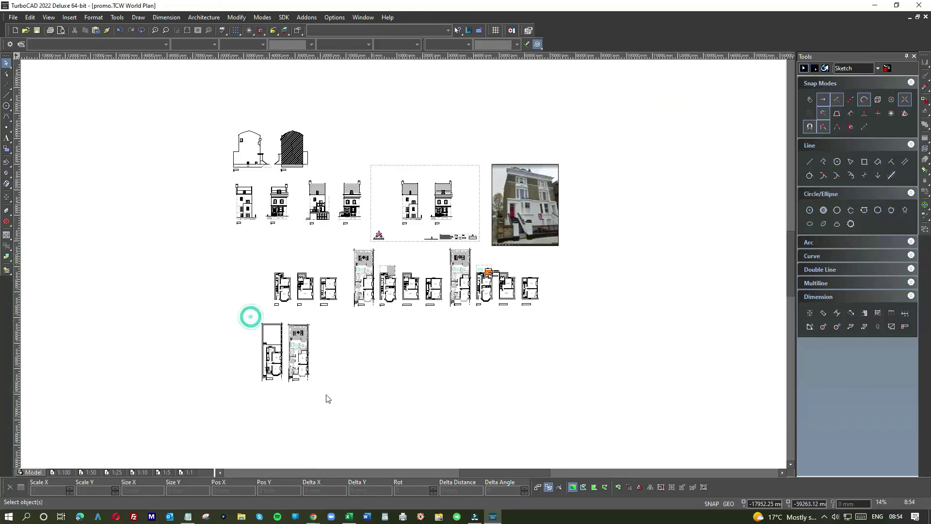
drag(250, 316, 254, 282)
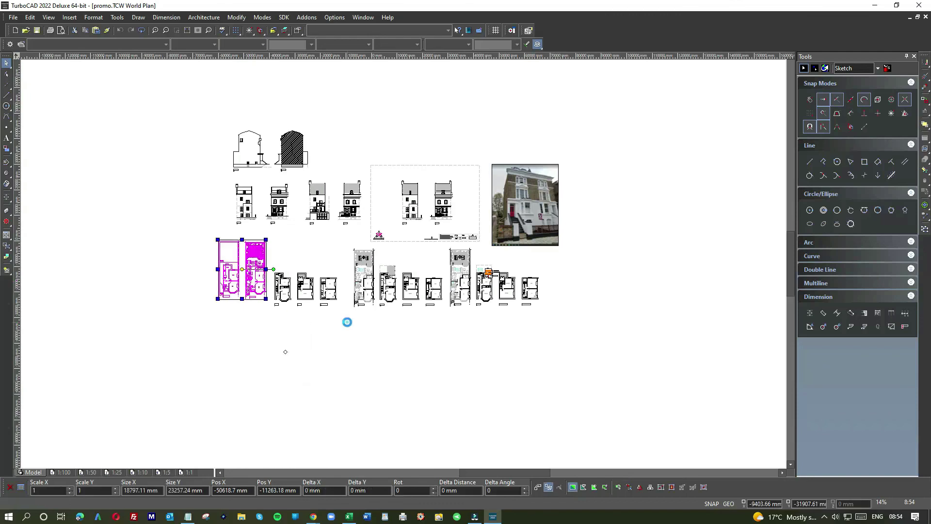
click(347, 322)
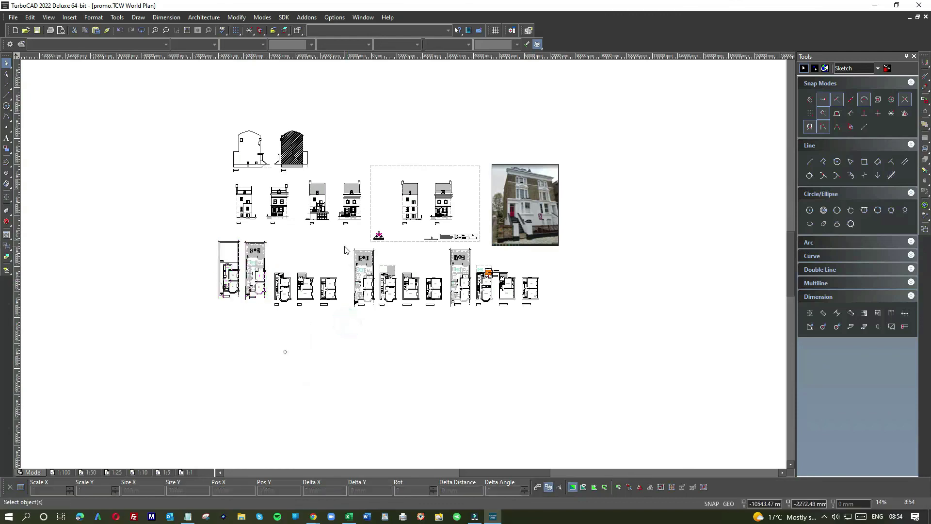